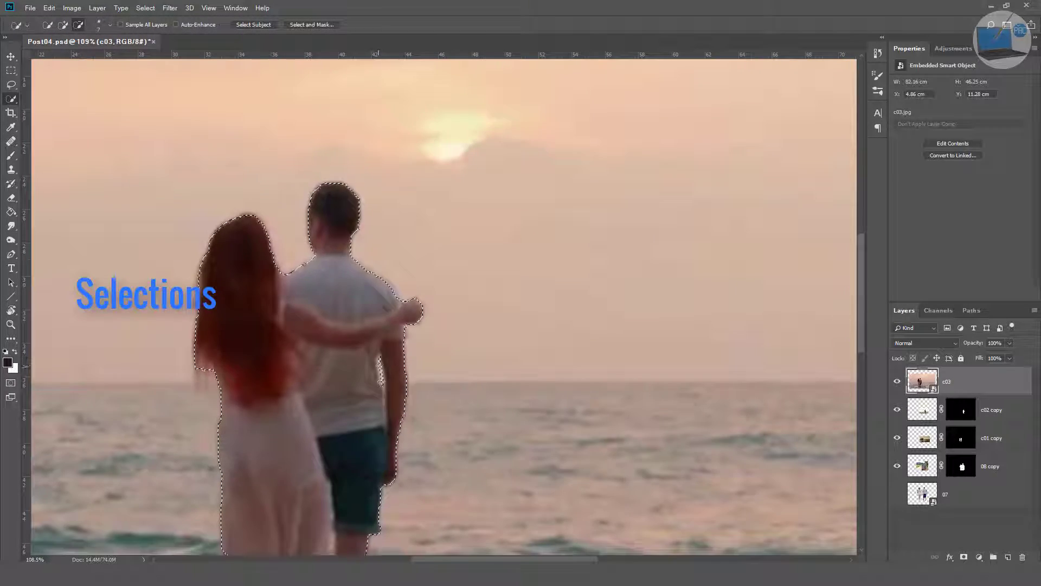
Step: Extend the couple selection to the feet, trim sand from the seated couple, and refine both edges
{"action": "scroll", "coordinate": [453, 277], "scroll_direction": "down", "scroll_amount": 5}
{"action": "left_click_drag", "start_coordinate": [293, 271], "coordinate": [268, 506]}
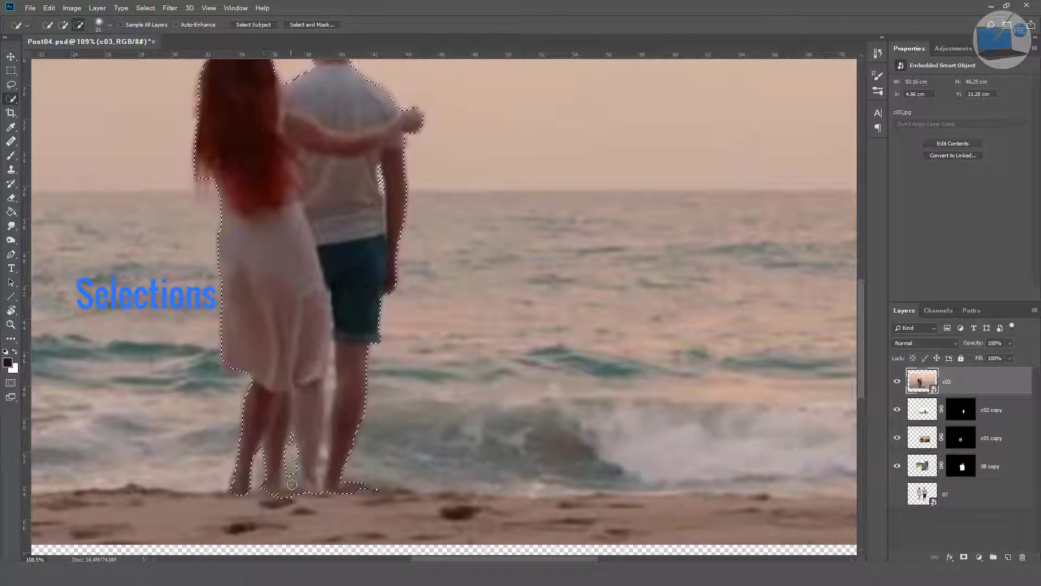
{"action": "left_click", "coordinate": [311, 24]}
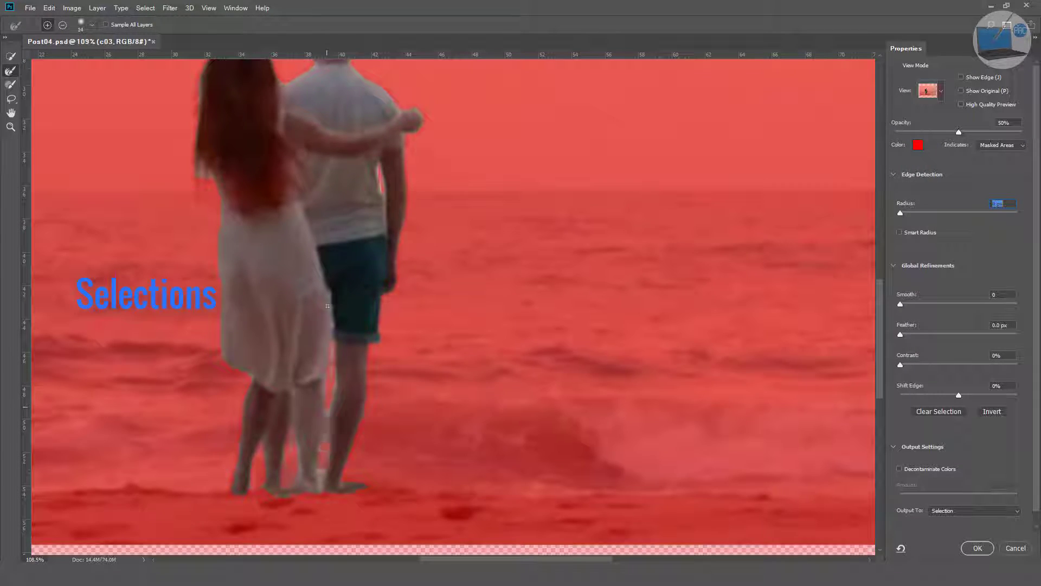
{"action": "key", "text": "ctrl+minus"}
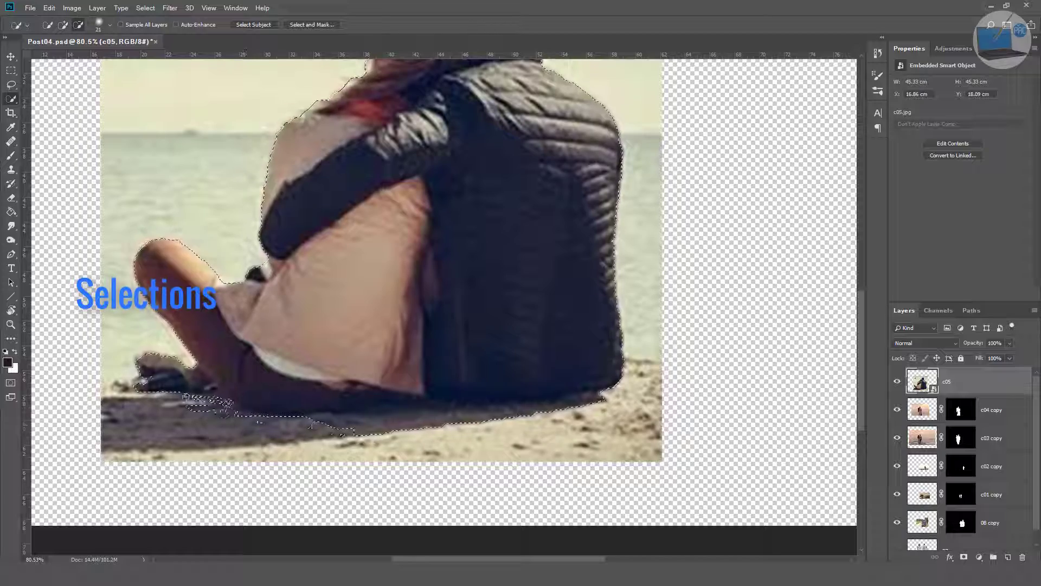
{"action": "left_click_drag", "start_coordinate": [187, 401], "coordinate": [596, 404]}
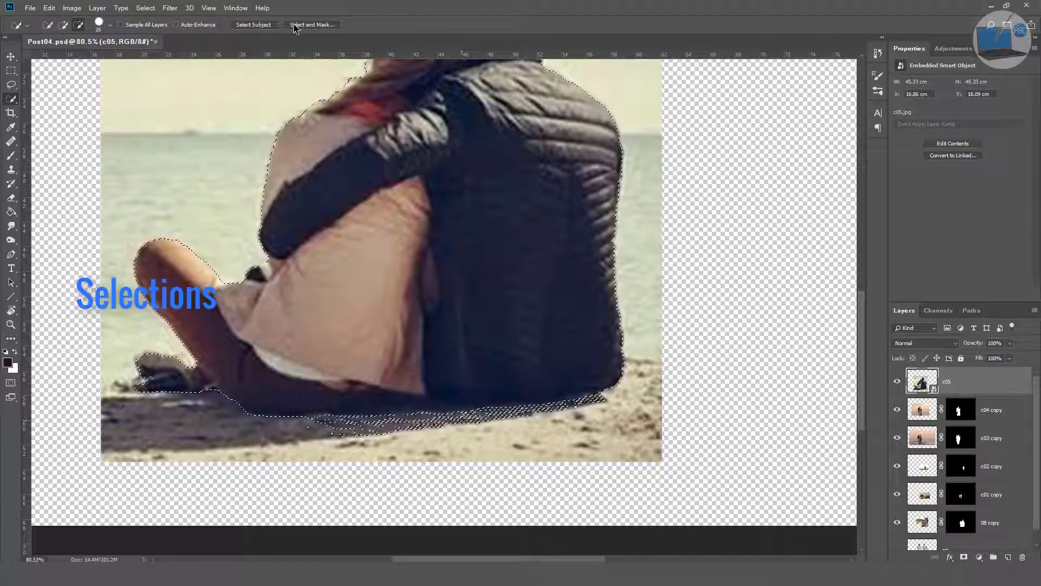
{"action": "left_click", "coordinate": [312, 24]}
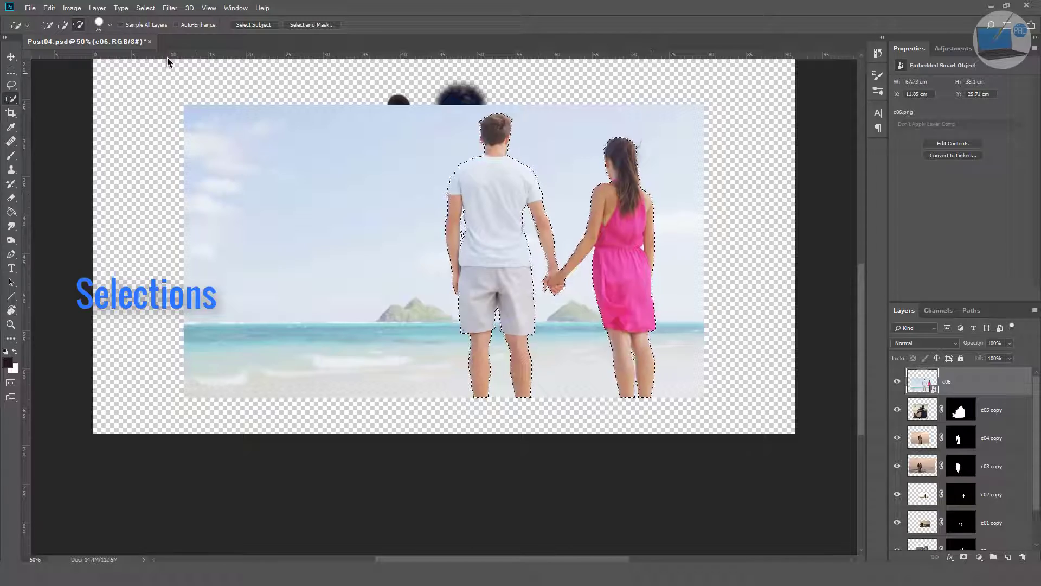
Step: Refine the c06 couple's edges up close and output the cutout as a masked copy
{"action": "left_click", "coordinate": [312, 24]}
{"action": "key", "text": "ctrl+plus"}
{"action": "key", "text": "ctrl+plus"}
{"action": "scroll", "coordinate": [527, 235], "scroll_direction": "right", "scroll_amount": 5}
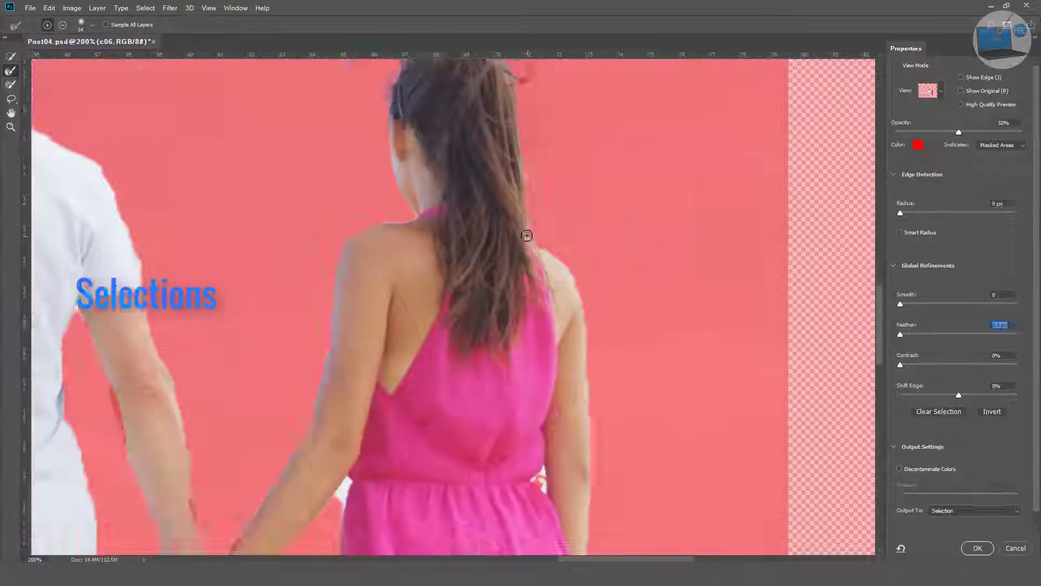
{"action": "scroll", "coordinate": [527, 235], "scroll_direction": "down", "scroll_amount": 3}
{"action": "scroll", "coordinate": [497, 399], "scroll_direction": "down", "scroll_amount": 5}
{"action": "scroll", "coordinate": [594, 407], "scroll_direction": "down", "scroll_amount": 5}
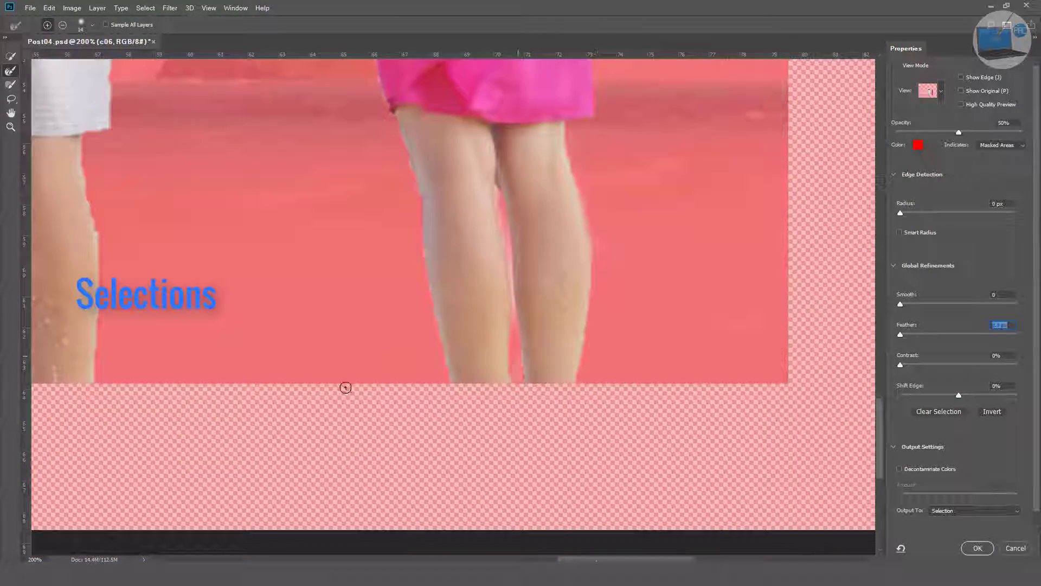
{"action": "scroll", "coordinate": [344, 389], "scroll_direction": "left", "scroll_amount": 10}
{"action": "scroll", "coordinate": [488, 325], "scroll_direction": "up", "scroll_amount": 8}
{"action": "scroll", "coordinate": [785, 278], "scroll_direction": "up", "scroll_amount": 8}
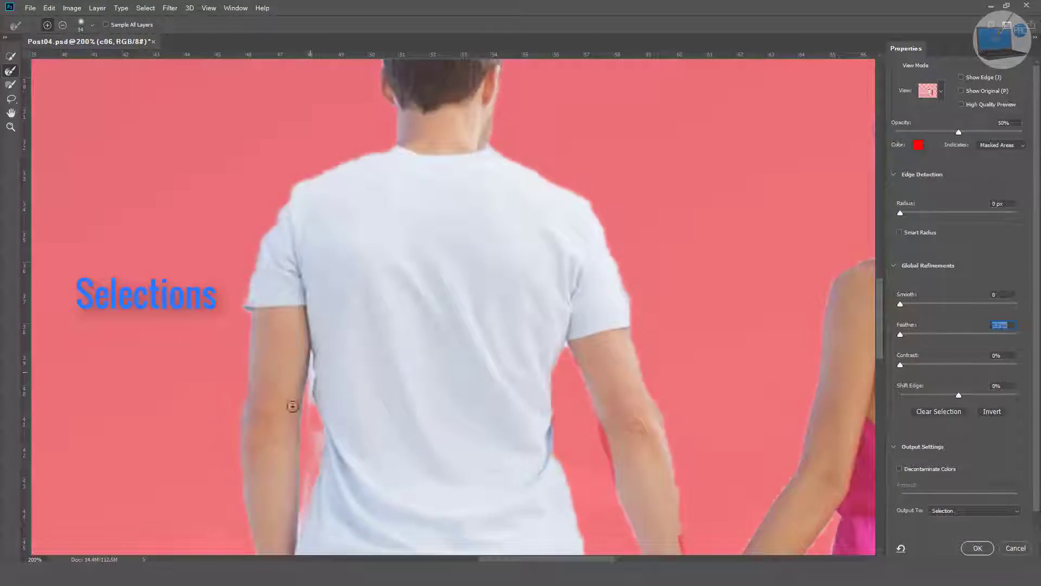
{"action": "scroll", "coordinate": [292, 406], "scroll_direction": "down", "scroll_amount": 5}
{"action": "key", "text": "z"}
{"action": "key", "text": "ctrl+minus"}
{"action": "key", "text": "ctrl+minus"}
{"action": "left_click", "coordinate": [975, 510]}
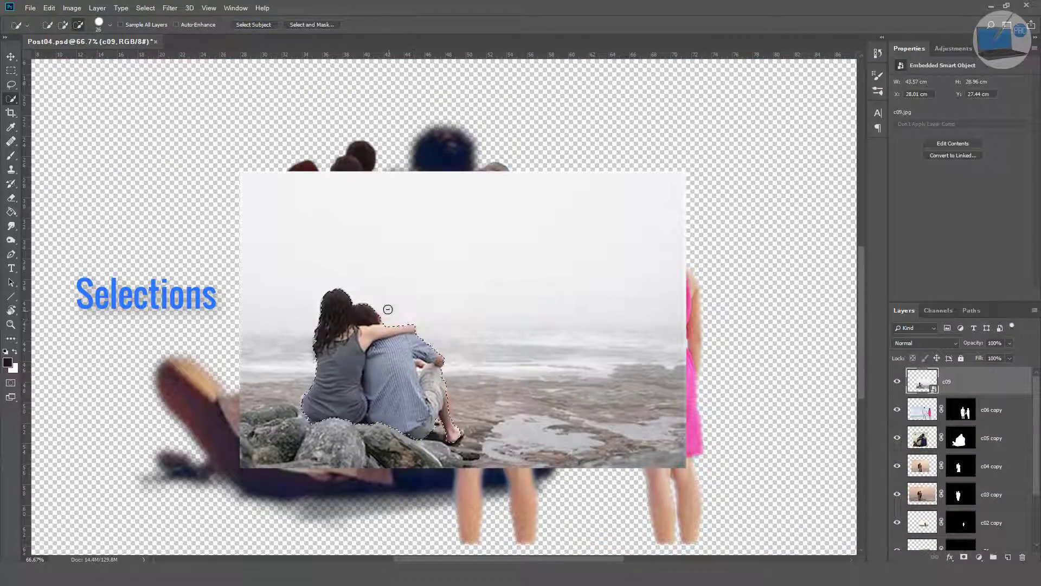
Step: Refine the c09 couple's edges at 100% with a smaller brush around the clasped hands
{"action": "key", "text": "alt+ctrl+r"}
{"action": "scroll", "coordinate": [434, 304], "scroll_direction": "down", "scroll_amount": 5}
{"action": "key", "text": "ctrl+1"}
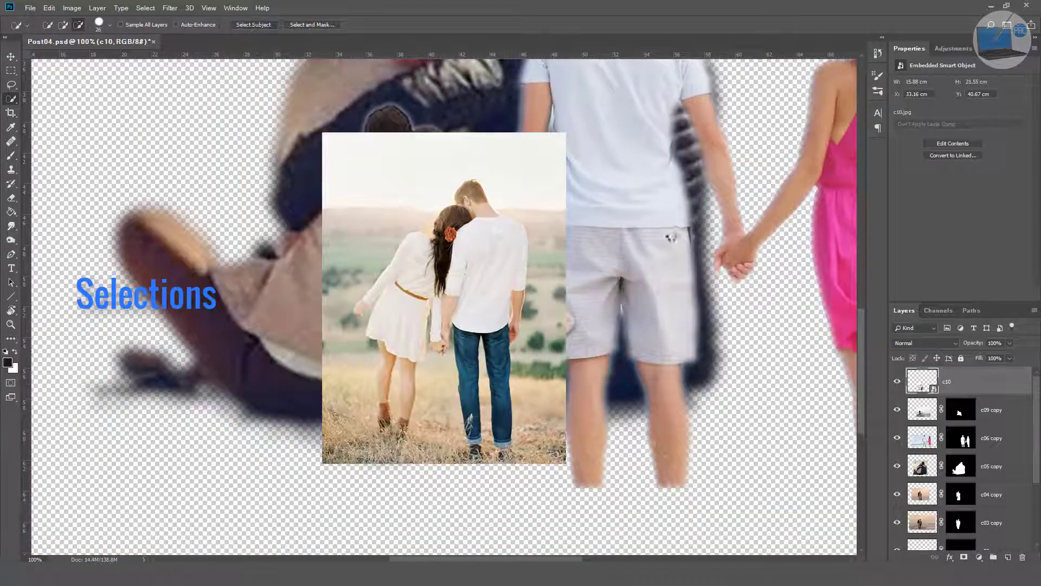
{"action": "key", "text": "bracketleft"}
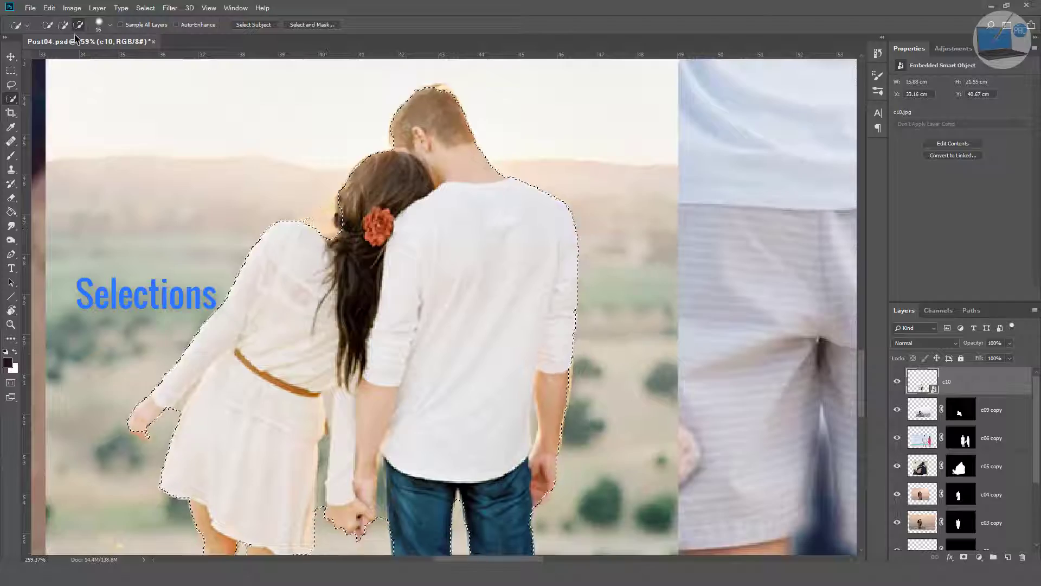
{"action": "scroll", "coordinate": [133, 434], "scroll_direction": "down", "scroll_amount": 1}
{"action": "scroll", "coordinate": [319, 410], "scroll_direction": "down", "scroll_amount": 2}
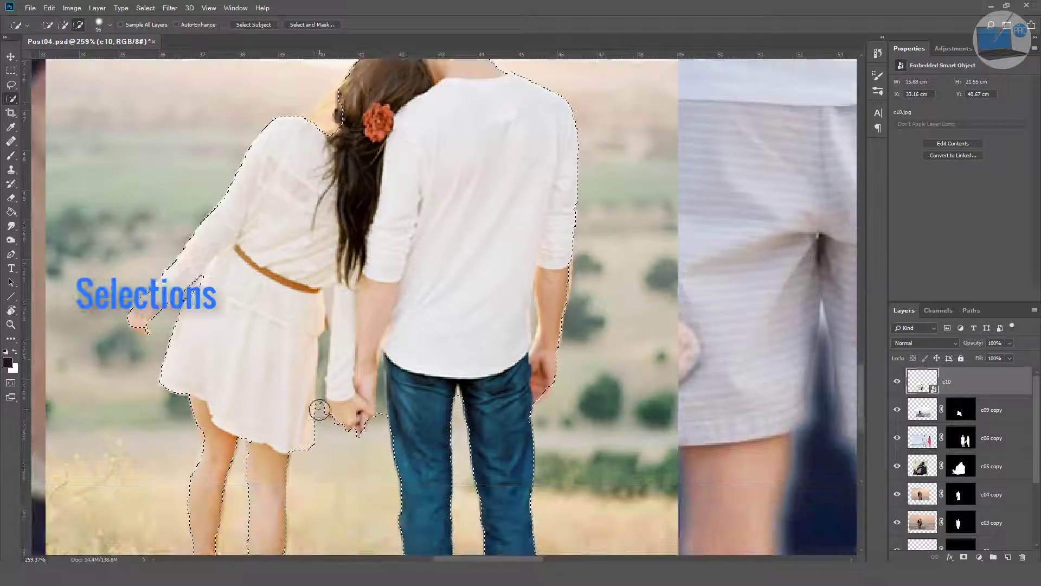
{"action": "left_click", "coordinate": [386, 412]}
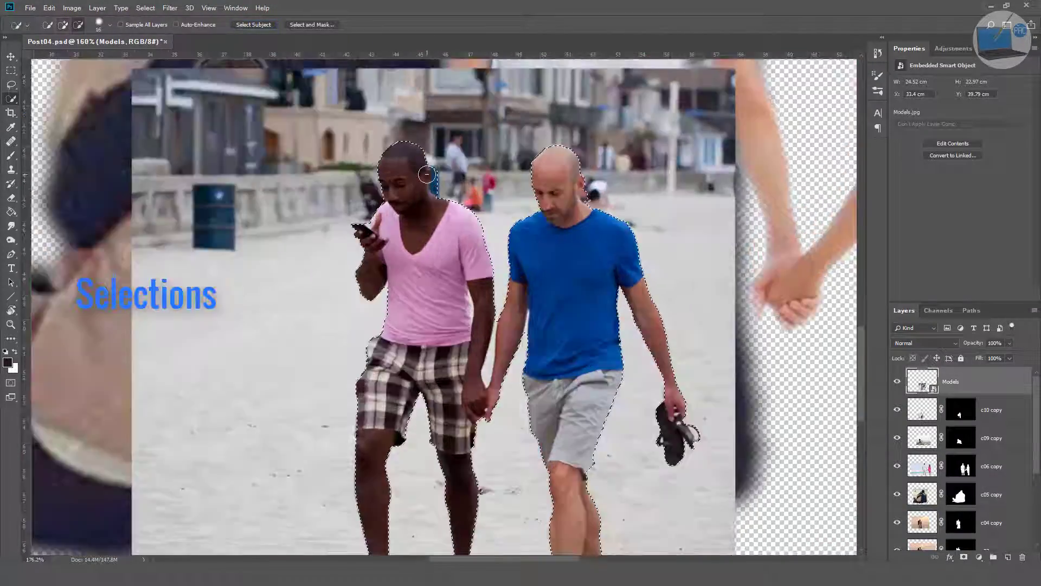
Step: Touch up the next selection and refine the edges of the two men from Models
{"action": "scroll", "coordinate": [303, 248], "scroll_direction": "down", "scroll_amount": 3}
{"action": "scroll", "coordinate": [434, 228], "scroll_direction": "down", "scroll_amount": 2}
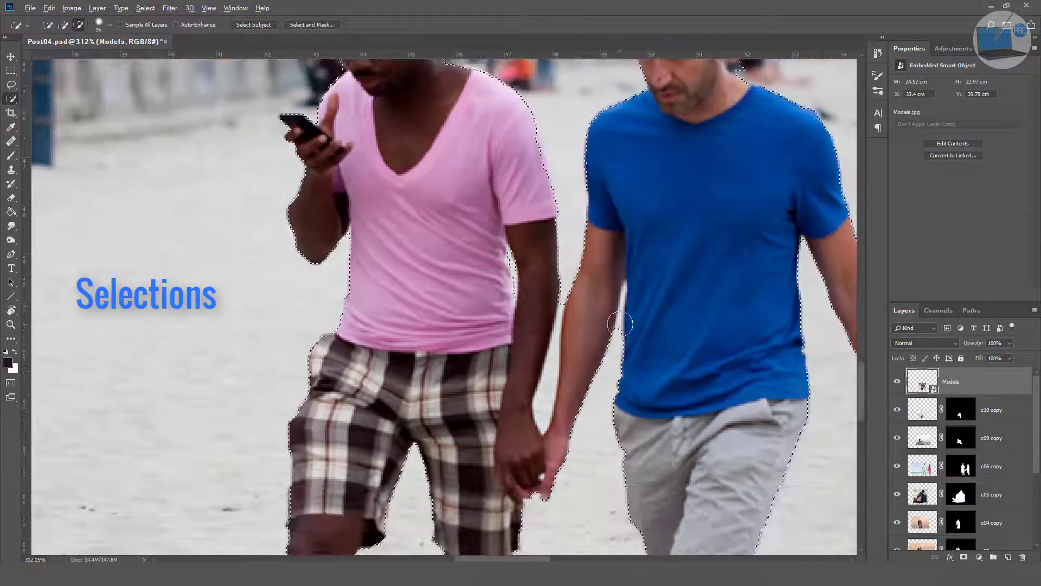
{"action": "scroll", "coordinate": [542, 206], "scroll_direction": "down", "scroll_amount": 4}
{"action": "scroll", "coordinate": [578, 199], "scroll_direction": "down", "scroll_amount": 6}
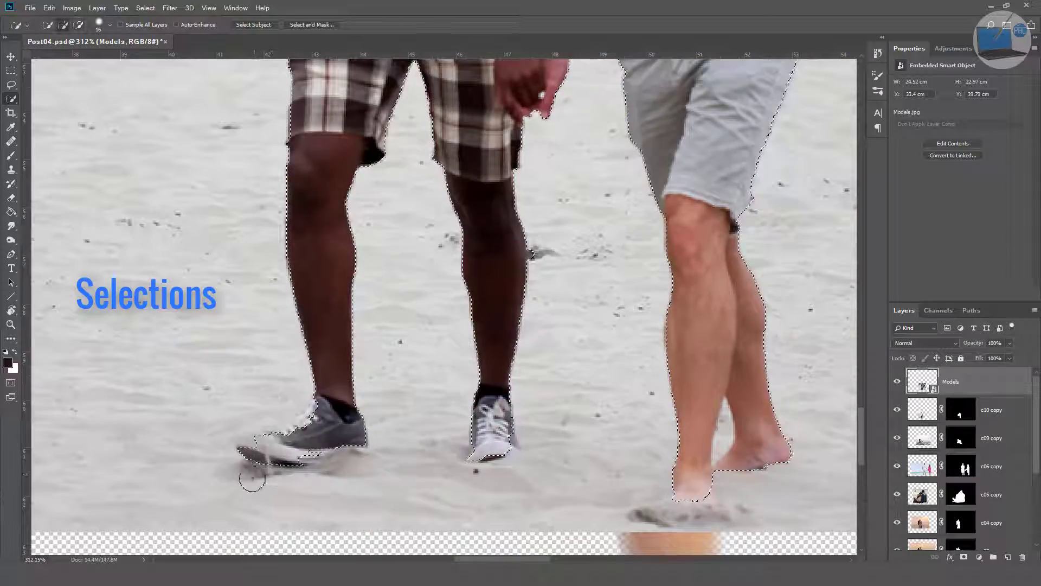
{"action": "left_click_drag", "start_coordinate": [251, 465], "coordinate": [301, 460]}
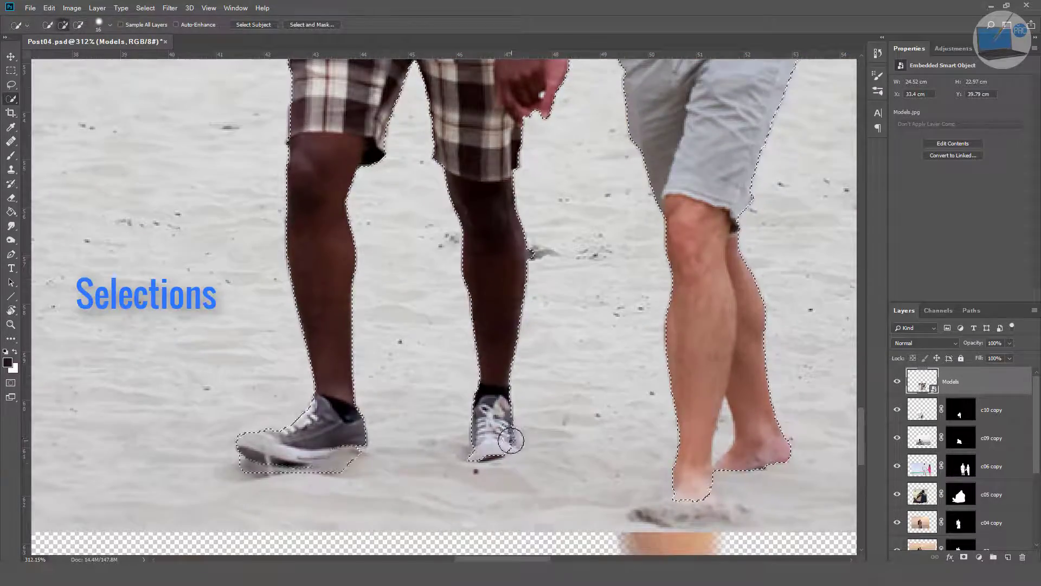
{"action": "scroll", "coordinate": [434, 325], "scroll_direction": "up", "scroll_amount": 5}
{"action": "scroll", "coordinate": [585, 237], "scroll_direction": "up", "scroll_amount": 5}
{"action": "scroll", "coordinate": [585, 237], "scroll_direction": "down", "scroll_amount": 8}
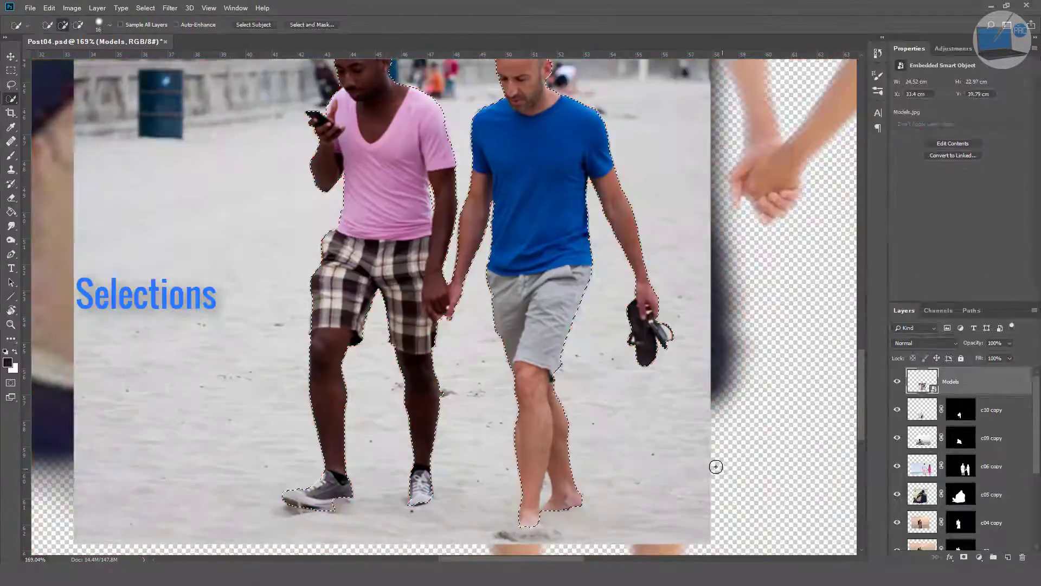
{"action": "scroll", "coordinate": [570, 379], "scroll_direction": "up", "scroll_amount": 5}
{"action": "scroll", "coordinate": [549, 440], "scroll_direction": "down", "scroll_amount": 5}
{"action": "key", "text": "ctrl+alt+r"}
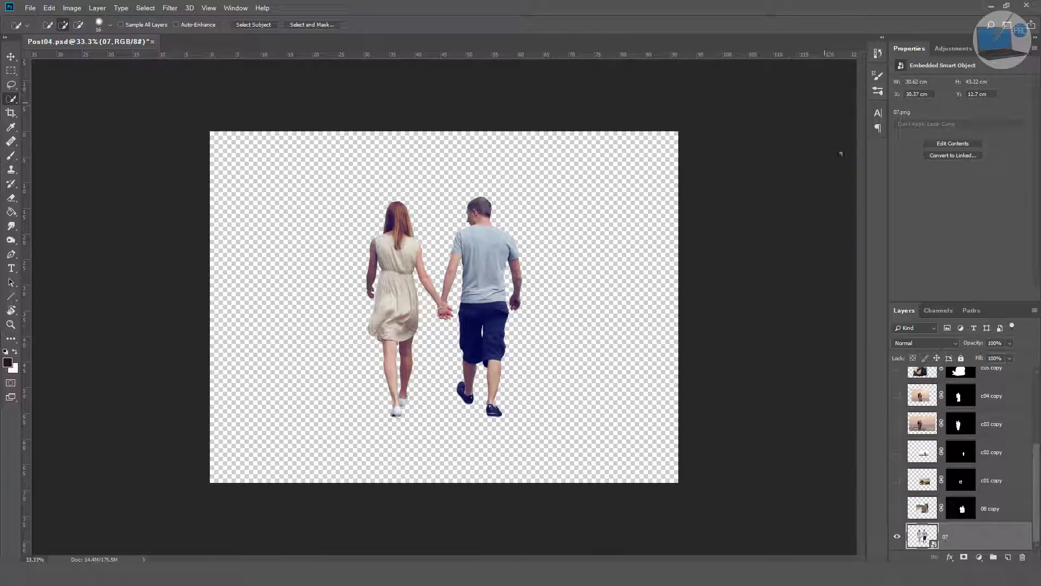
Step: Give layer 07 a white 9 px Stroke effect, then reveal the '08 copy' cutout
{"action": "double_click", "coordinate": [1027, 537]}
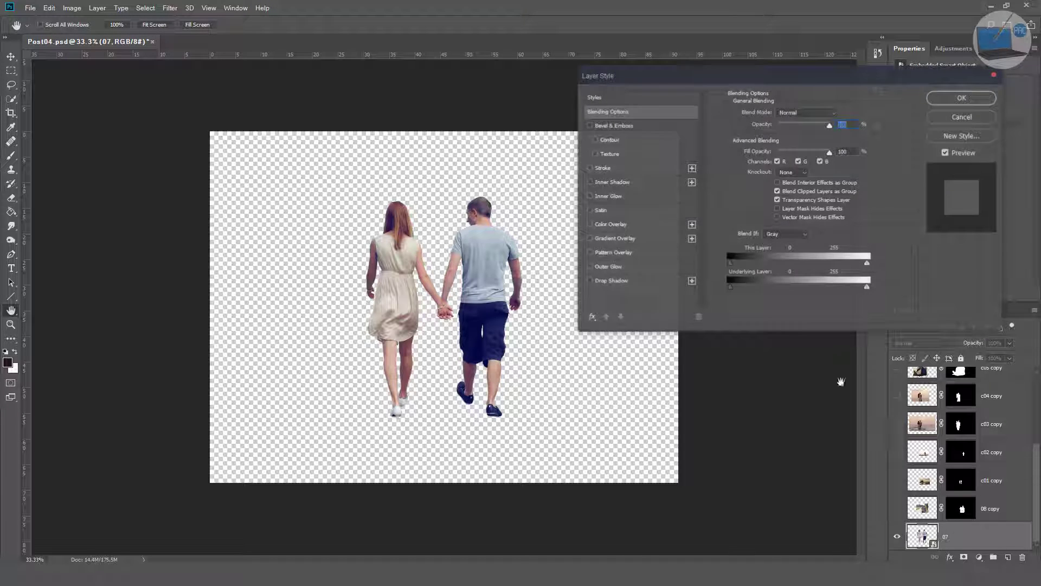
{"action": "left_click", "coordinate": [605, 169]}
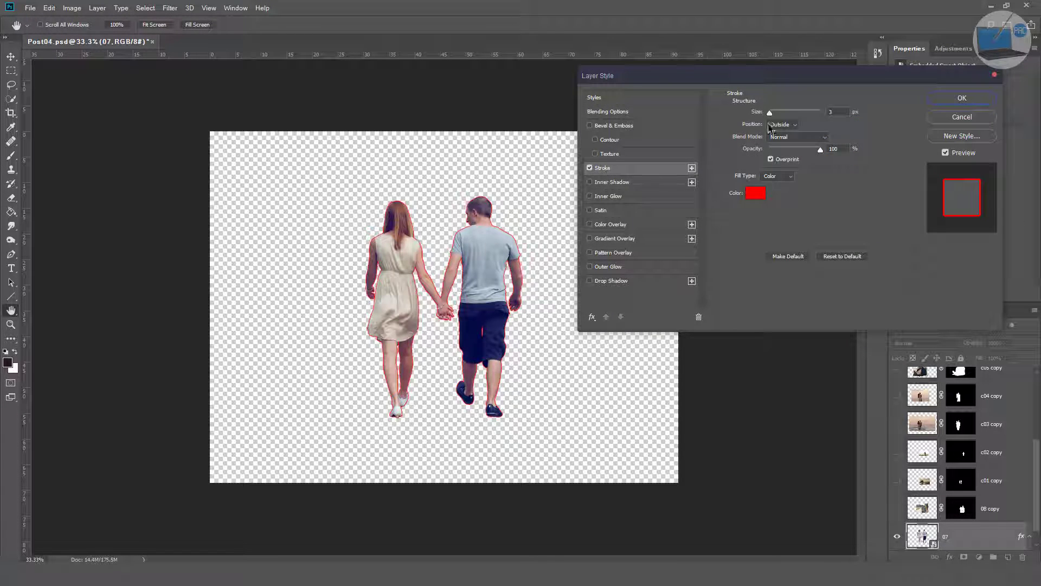
{"action": "left_click", "coordinate": [756, 194]}
{"action": "type", "text": "ffffff"}
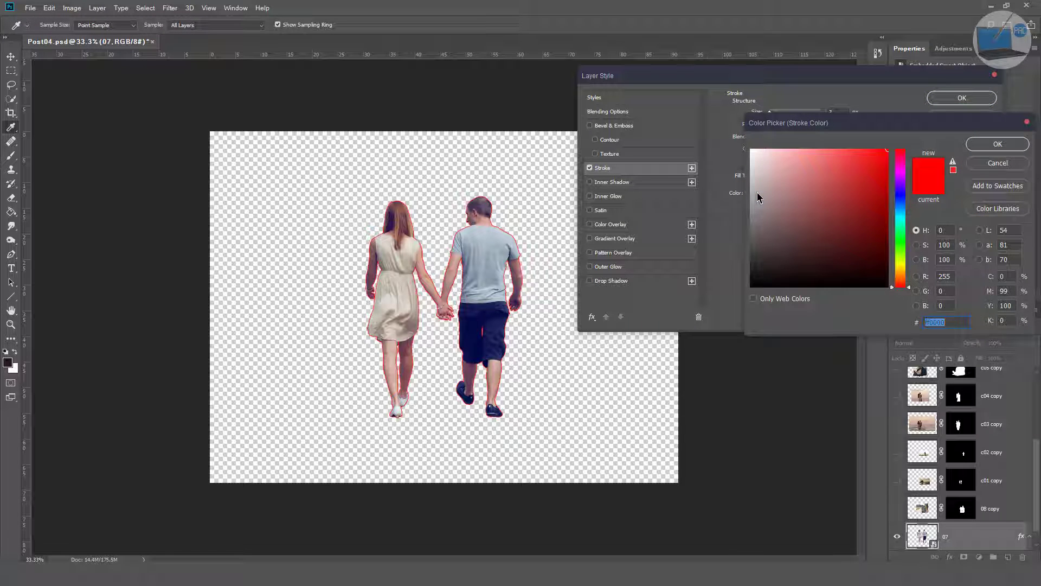
{"action": "left_click", "coordinate": [1013, 147]}
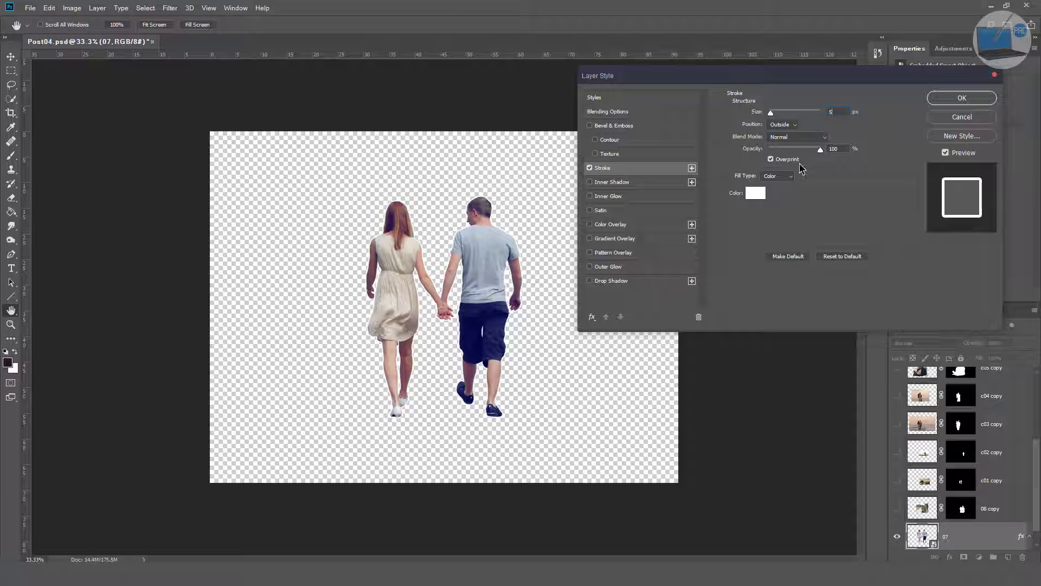
{"action": "left_click", "coordinate": [812, 112]}
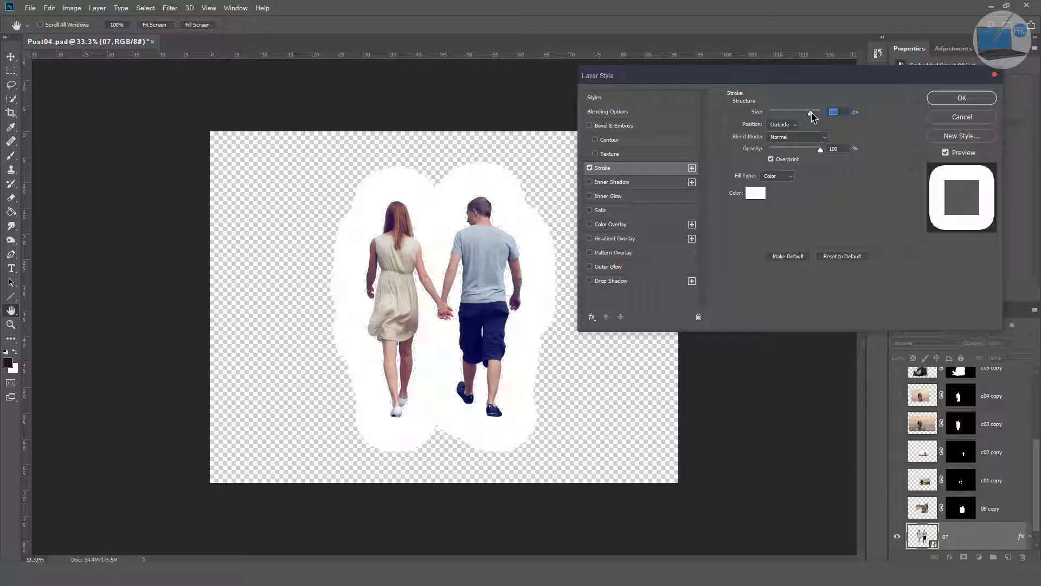
{"action": "left_click", "coordinate": [792, 112]}
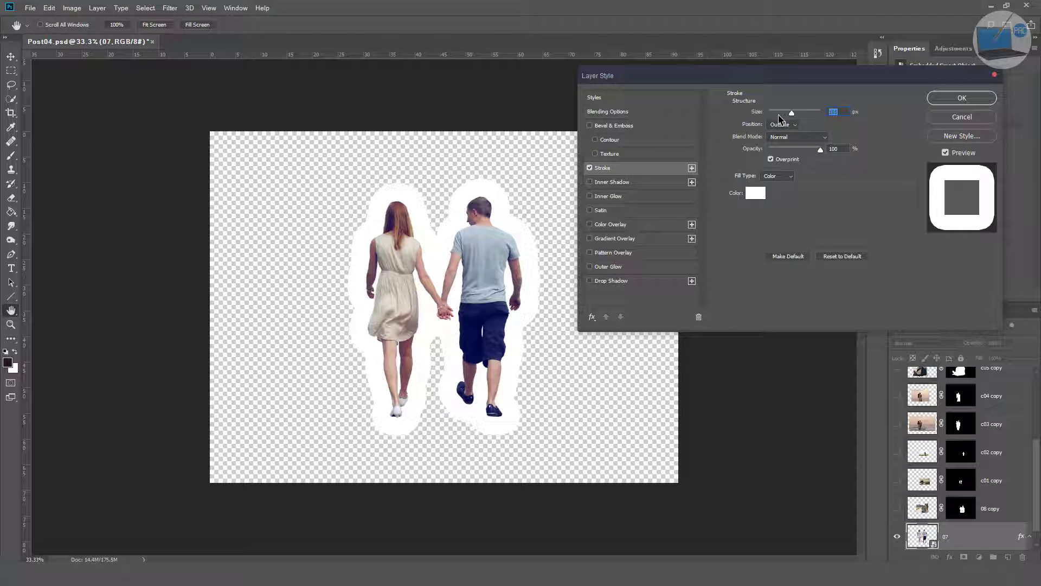
{"action": "left_click", "coordinate": [777, 113]}
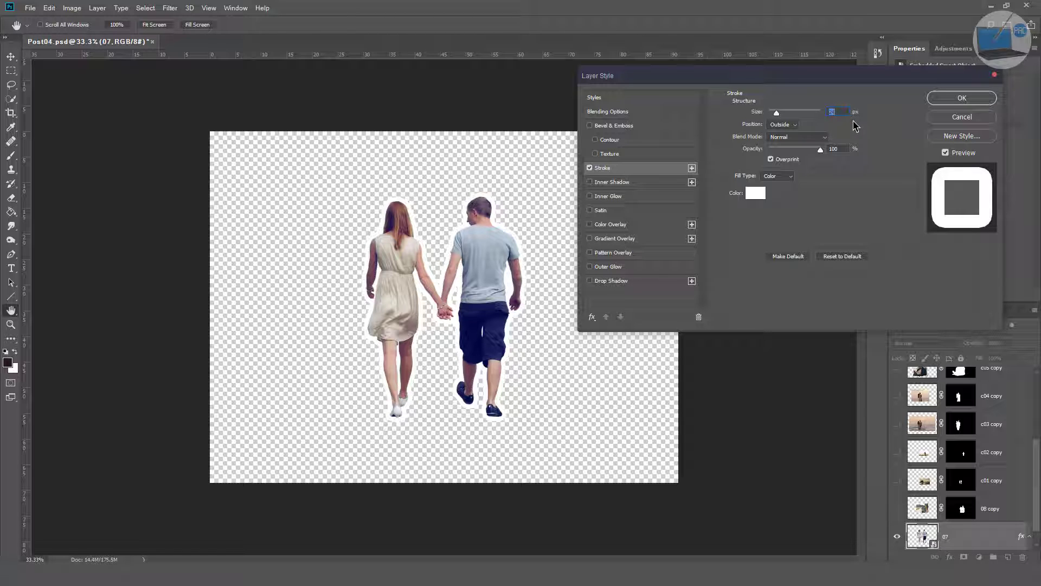
{"action": "type", "text": "9"}
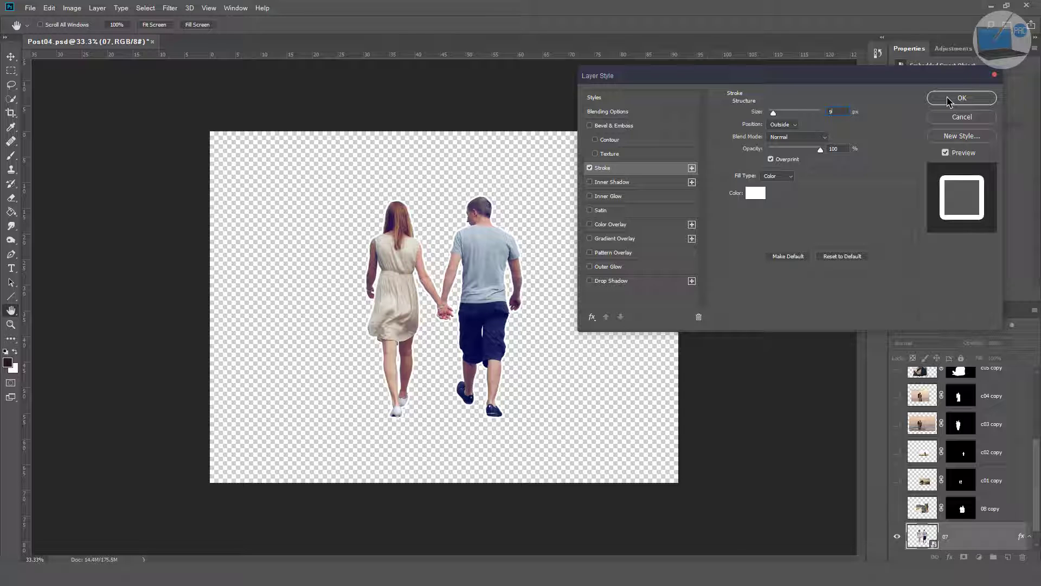
{"action": "left_click", "coordinate": [961, 98]}
{"action": "left_click", "coordinate": [902, 509]}
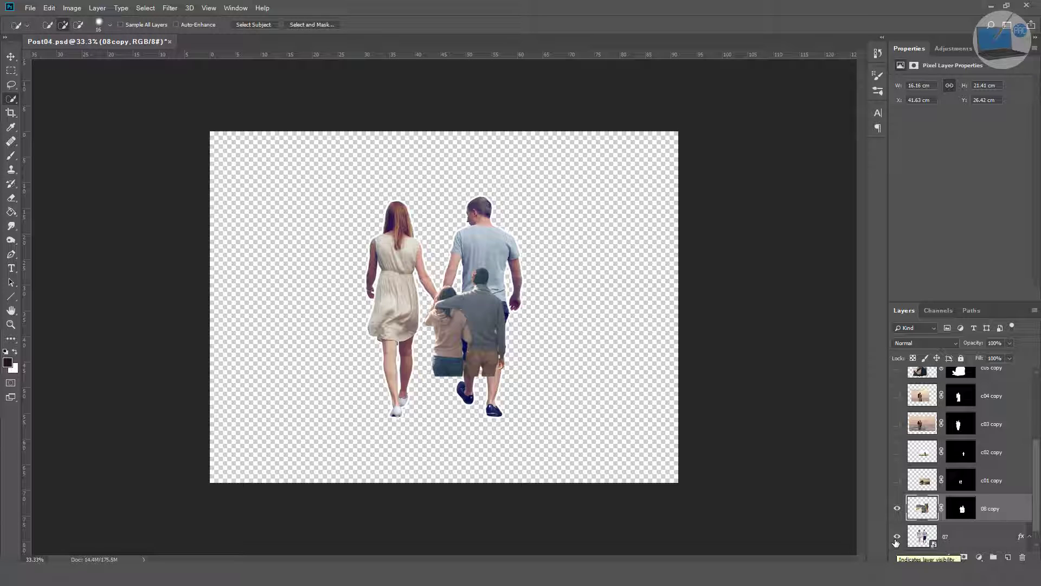
Step: Hide layer 07 and place a red-brown 'Color Fill 1' solid colour layer beneath '08 copy'
{"action": "left_click", "coordinate": [896, 539]}
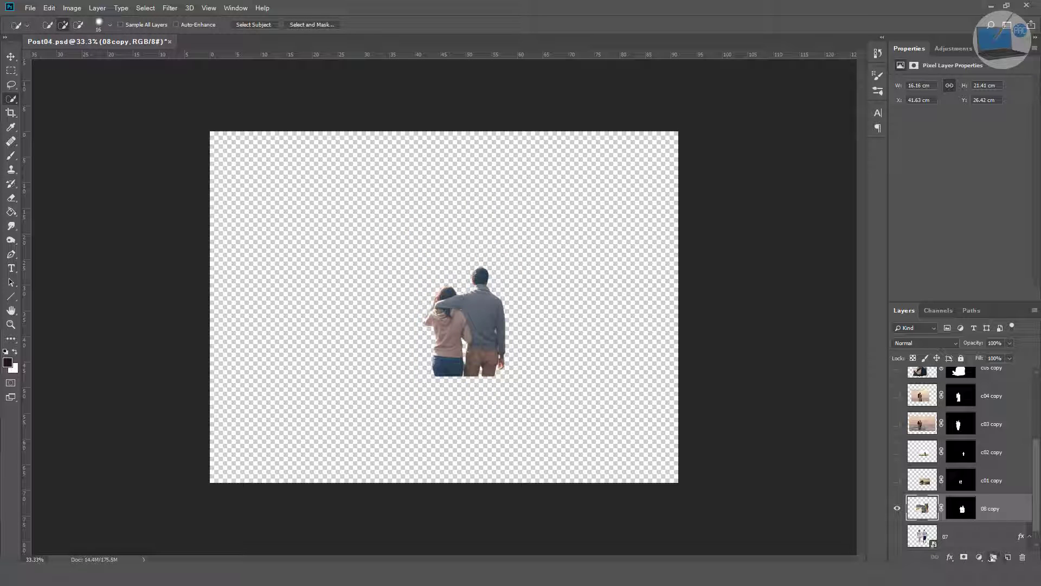
{"action": "left_click", "coordinate": [979, 557]}
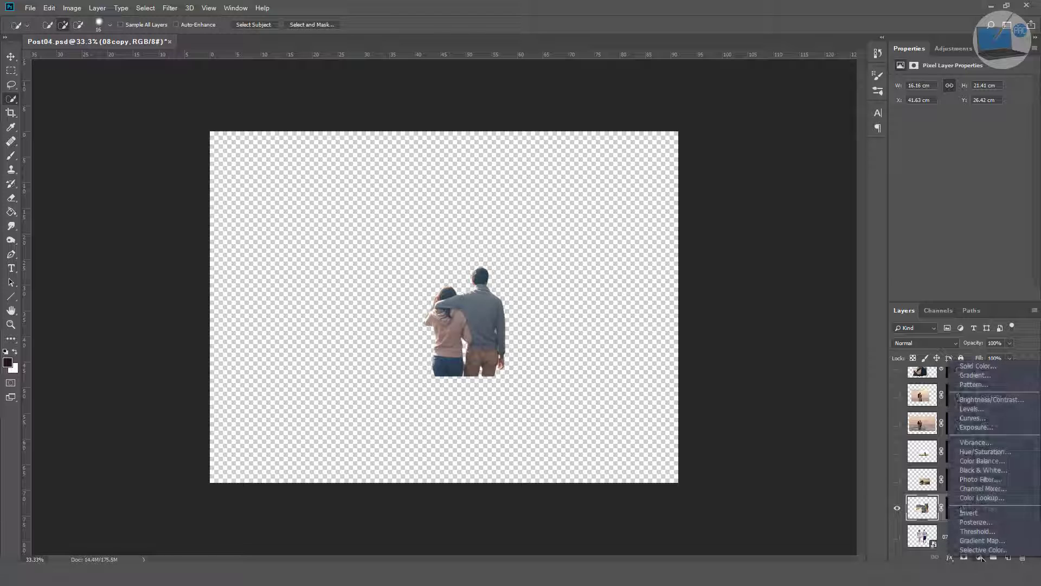
{"action": "left_click", "coordinate": [994, 367]}
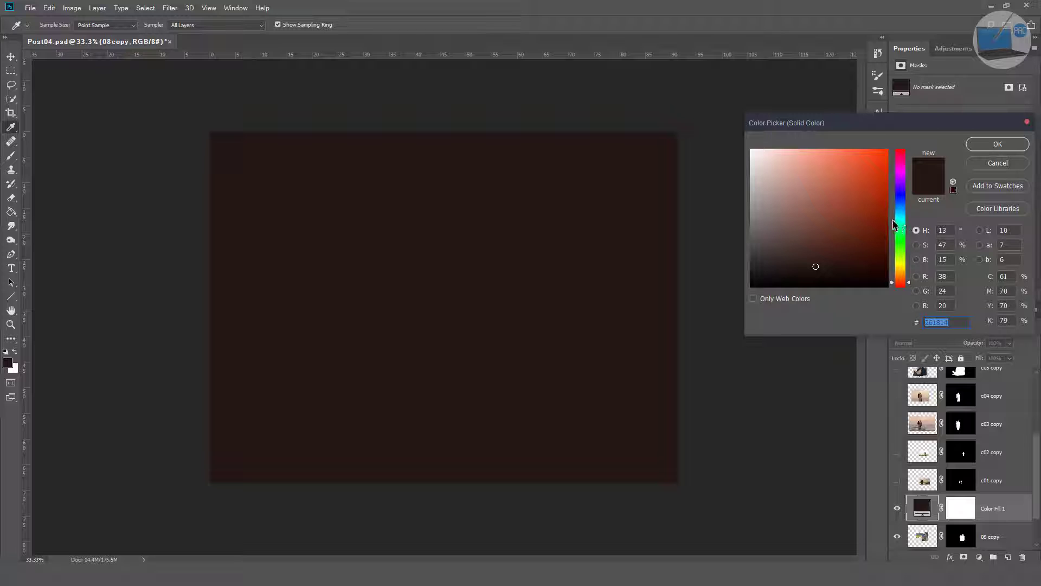
{"action": "left_click", "coordinate": [878, 219]}
{"action": "left_click", "coordinate": [982, 145]}
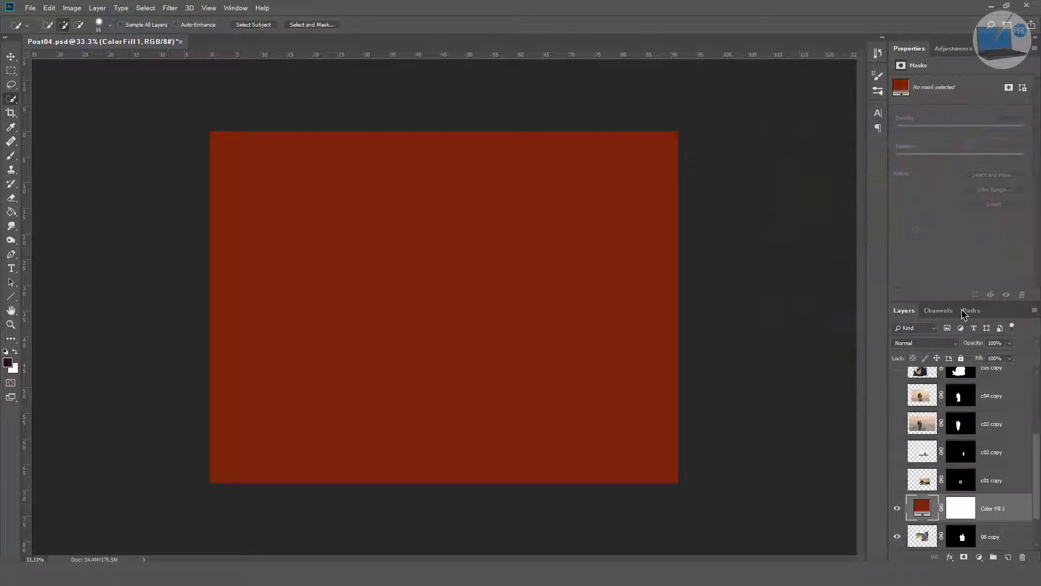
{"action": "left_click_drag", "start_coordinate": [997, 514], "coordinate": [990, 549]}
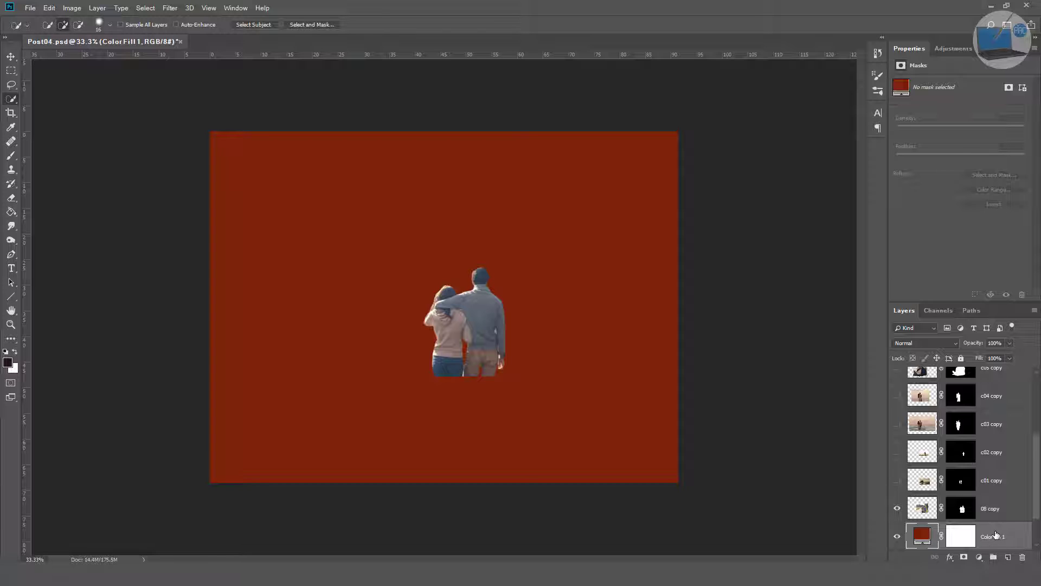
{"action": "left_click", "coordinate": [1004, 510]}
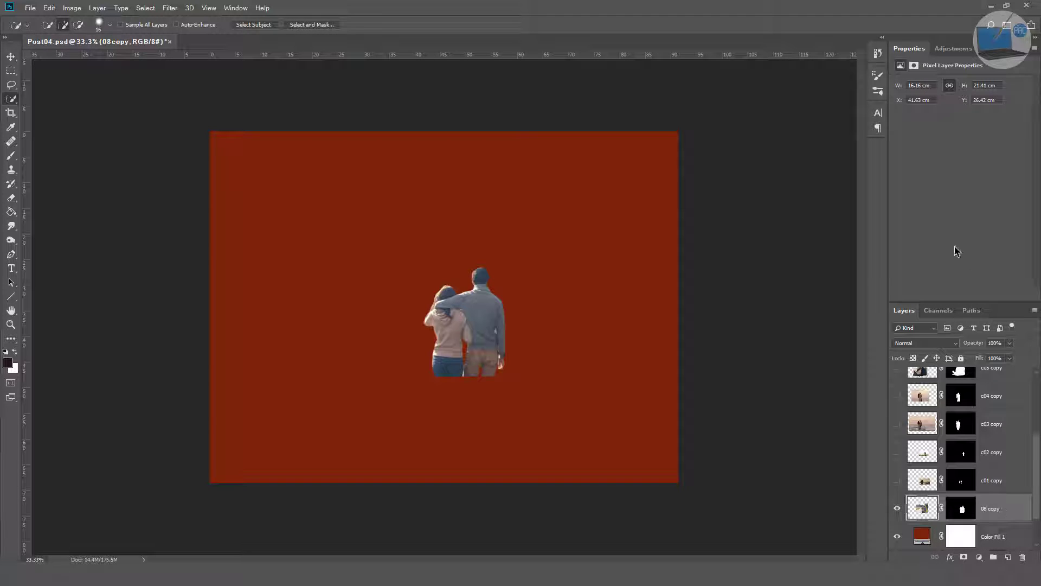
Step: Add white outline strokes to the '08 copy' and 'c01 copy' cutouts
{"action": "double_click", "coordinate": [1023, 505]}
{"action": "left_click", "coordinate": [638, 173]}
{"action": "left_click", "coordinate": [962, 98]}
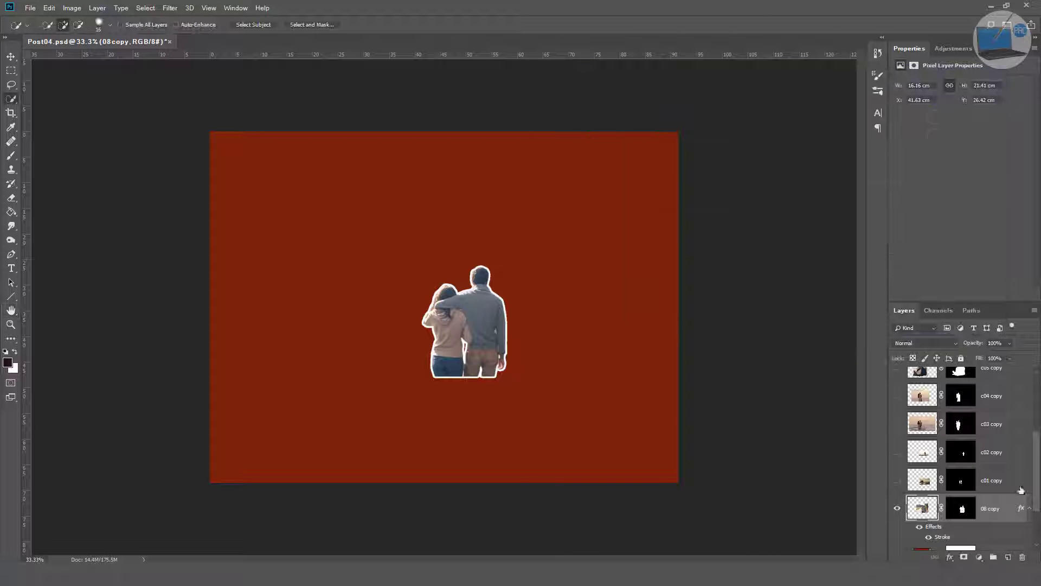
{"action": "left_click", "coordinate": [897, 480]}
{"action": "left_click", "coordinate": [897, 508]}
{"action": "double_click", "coordinate": [1020, 479]}
{"action": "left_click", "coordinate": [602, 168]}
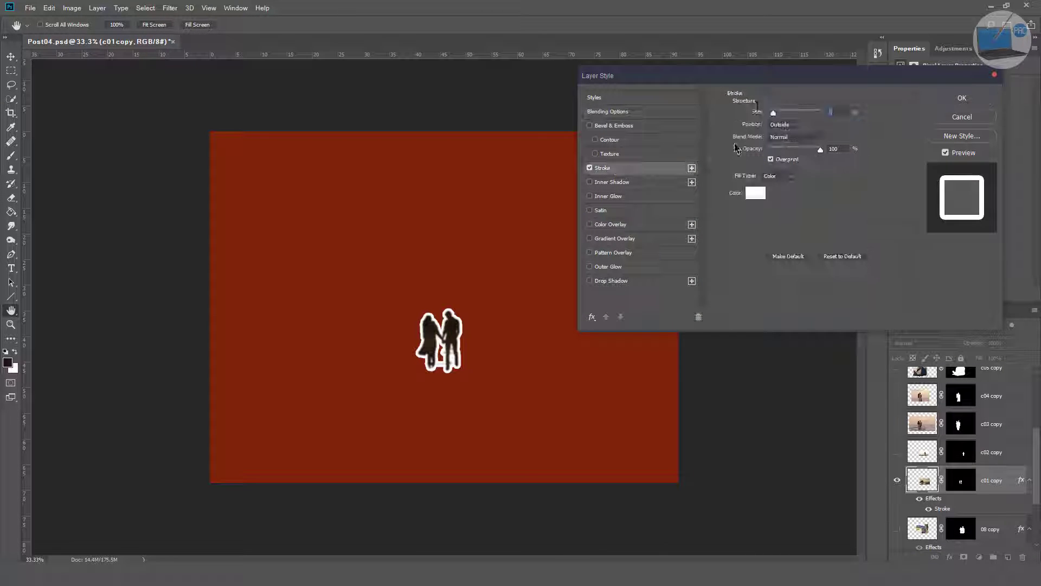
{"action": "left_click", "coordinate": [962, 98]}
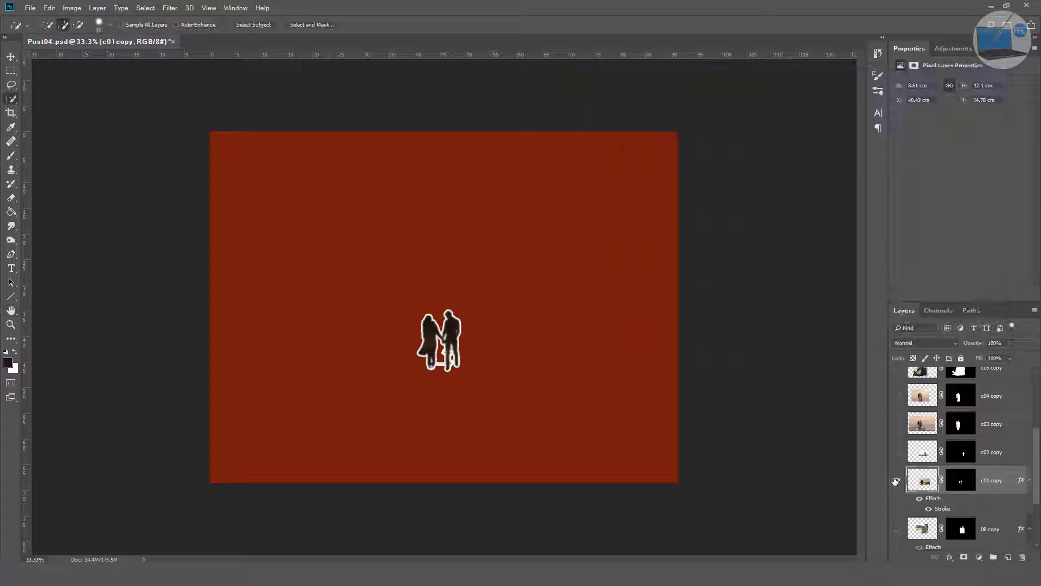
{"action": "left_click", "coordinate": [897, 452]}
{"action": "left_click", "coordinate": [897, 479]}
Step: Add white outline strokes to the 'c02 copy' and 'c03 copy' cutouts
{"action": "double_click", "coordinate": [1011, 452]}
{"action": "left_click", "coordinate": [602, 168]}
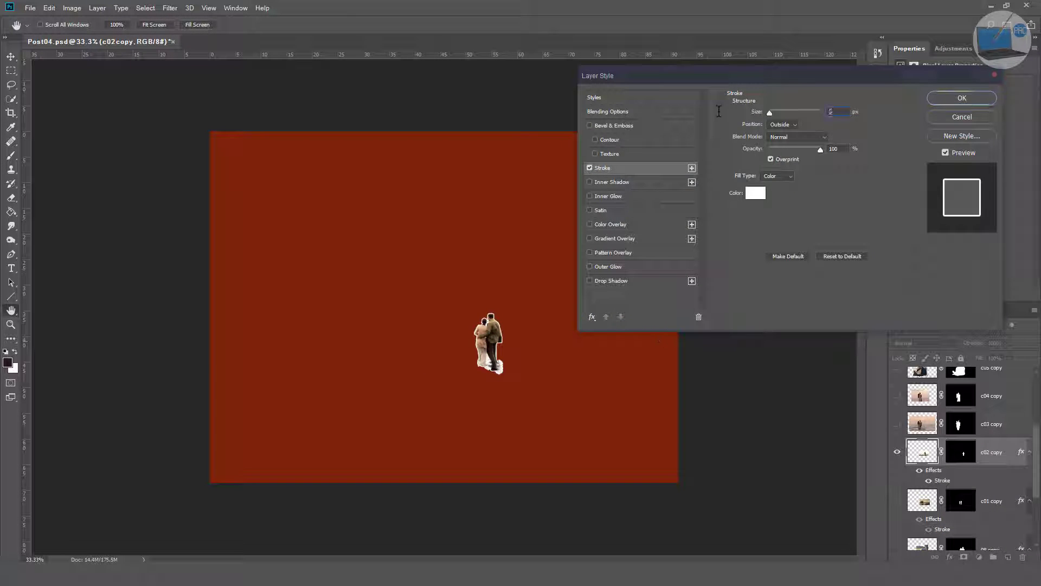
{"action": "left_click", "coordinate": [962, 98]}
{"action": "left_click", "coordinate": [897, 424]}
{"action": "left_click", "coordinate": [897, 452]}
{"action": "double_click", "coordinate": [1012, 423]}
{"action": "left_click", "coordinate": [603, 168]}
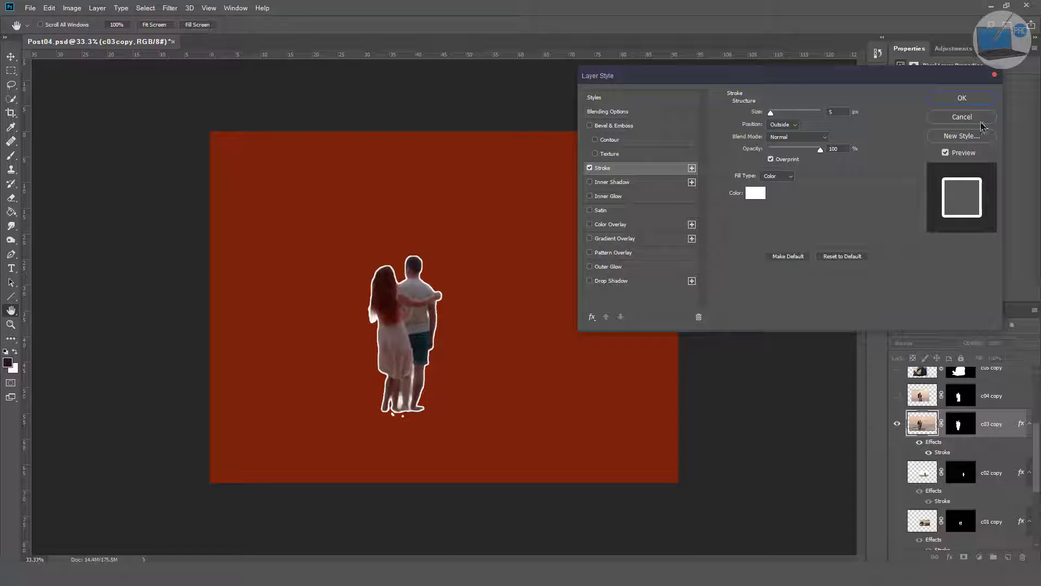
{"action": "left_click", "coordinate": [961, 99]}
{"action": "left_click", "coordinate": [897, 423]}
{"action": "left_click", "coordinate": [897, 395]}
{"action": "left_click", "coordinate": [1021, 395]}
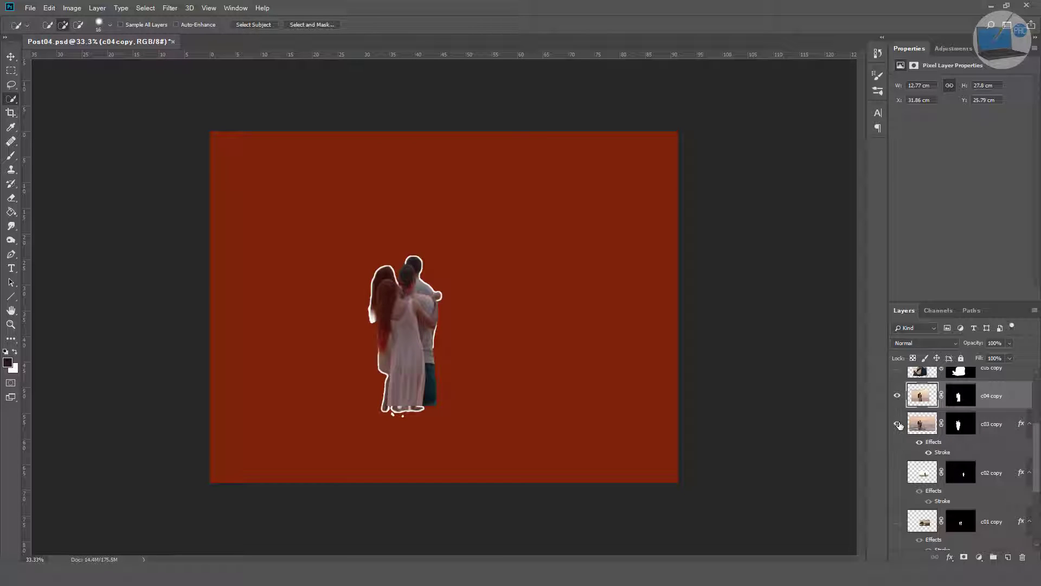
Step: Shift the c04 couple to the right and give 'c04 copy' a white outline
{"action": "left_click_drag", "start_coordinate": [407, 337], "coordinate": [570, 337]}
{"action": "double_click", "coordinate": [1011, 395]}
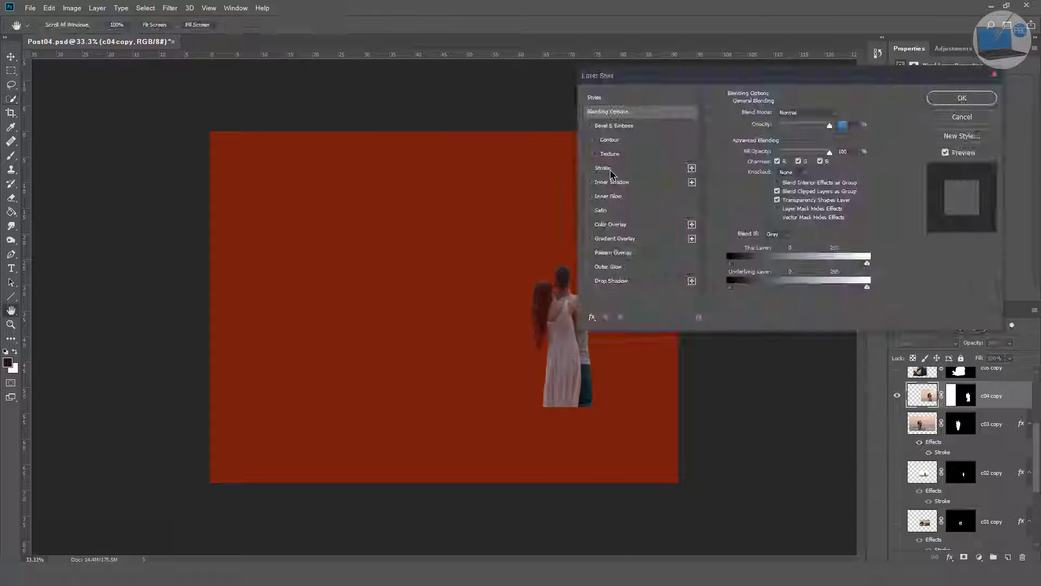
{"action": "left_click", "coordinate": [590, 169]}
{"action": "left_click_drag", "start_coordinate": [865, 80], "coordinate": [896, 91]}
{"action": "left_click", "coordinate": [993, 110]}
{"action": "left_click", "coordinate": [897, 395]}
{"action": "left_click", "coordinate": [897, 494]}
Step: Outline 'c05 copy' in white, shrink the seated couple toward the upper left, and set its stroke to 1
{"action": "double_click", "coordinate": [1011, 494]}
{"action": "left_click", "coordinate": [621, 179]}
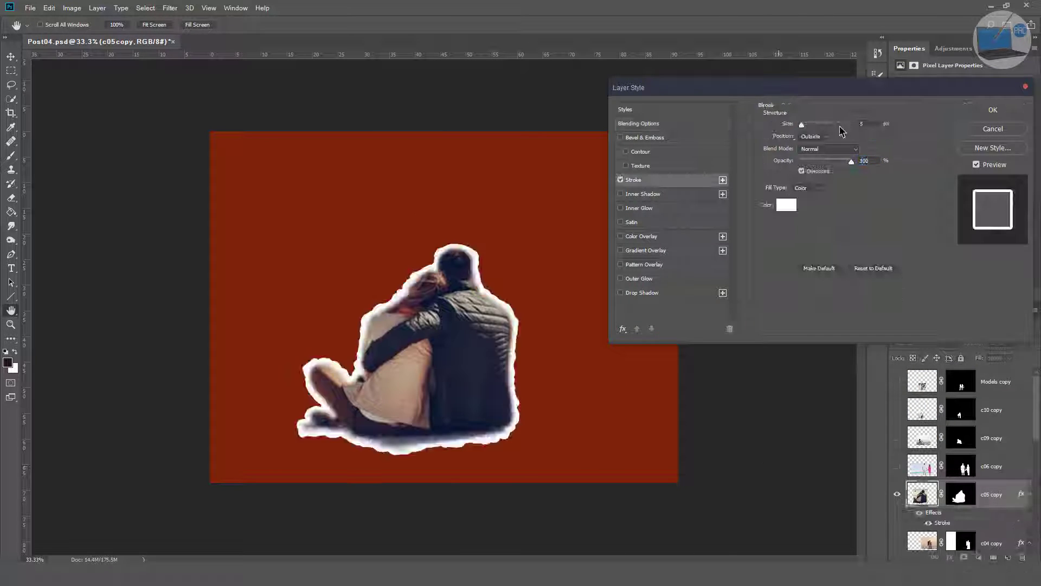
{"action": "left_click", "coordinate": [993, 110]}
{"action": "key", "text": "ctrl+t"}
{"action": "left_click_drag", "start_coordinate": [530, 441], "coordinate": [418, 344]}
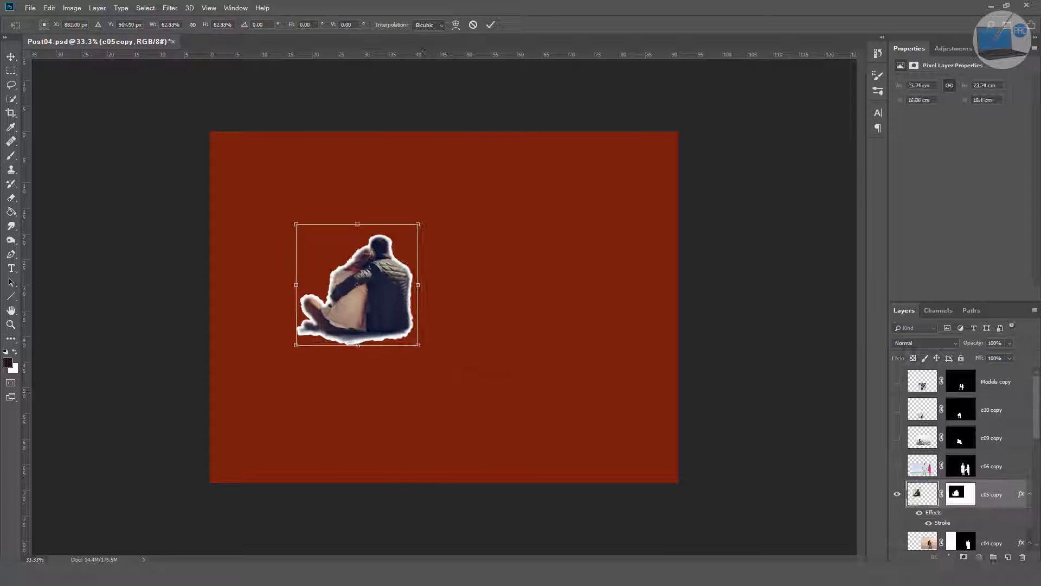
{"action": "key", "text": "Return"}
{"action": "double_click", "coordinate": [1011, 494]}
{"action": "type", "text": "1"}
{"action": "left_click", "coordinate": [993, 110]}
Step: Give 'c06 copy' a 3 px white outline and 'c09 copy' a white outline
{"action": "left_click", "coordinate": [897, 494]}
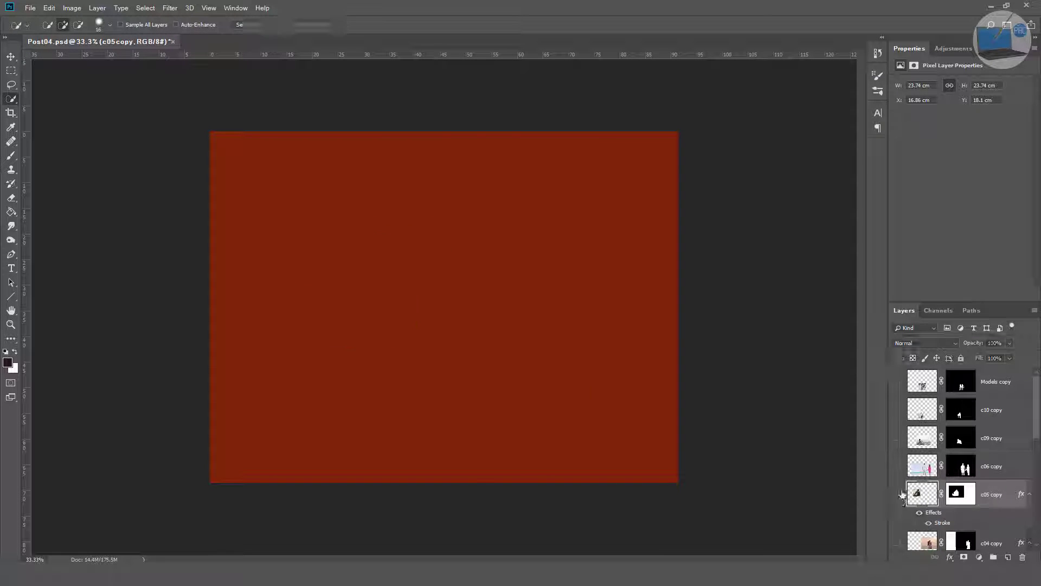
{"action": "left_click", "coordinate": [897, 466]}
{"action": "double_click", "coordinate": [1011, 466]}
{"action": "left_click", "coordinate": [620, 179]}
{"action": "type", "text": "3"}
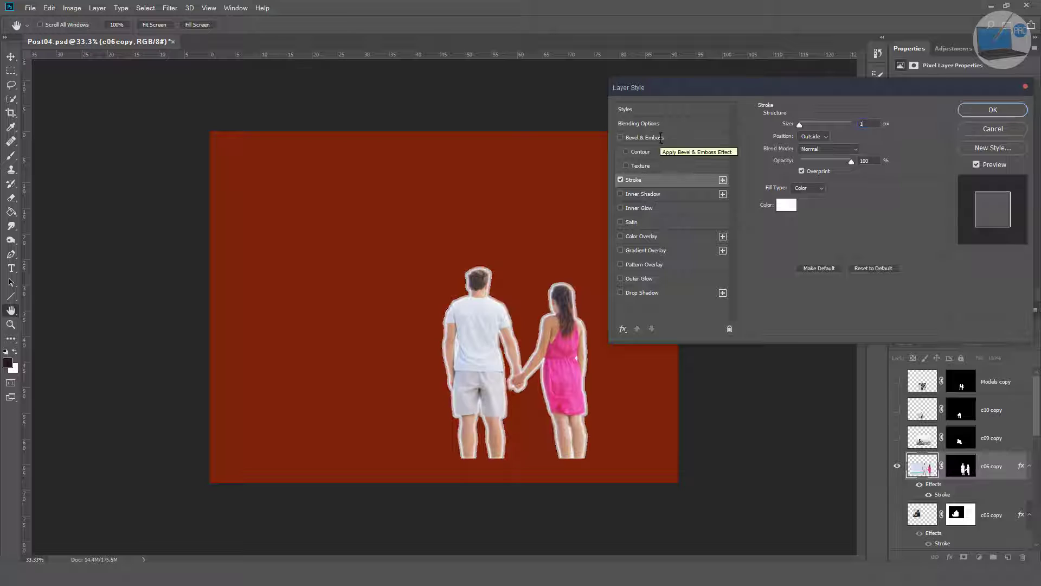
{"action": "left_click", "coordinate": [993, 109]}
{"action": "left_click", "coordinate": [897, 466]}
{"action": "left_click", "coordinate": [897, 438]}
{"action": "double_click", "coordinate": [1012, 438]}
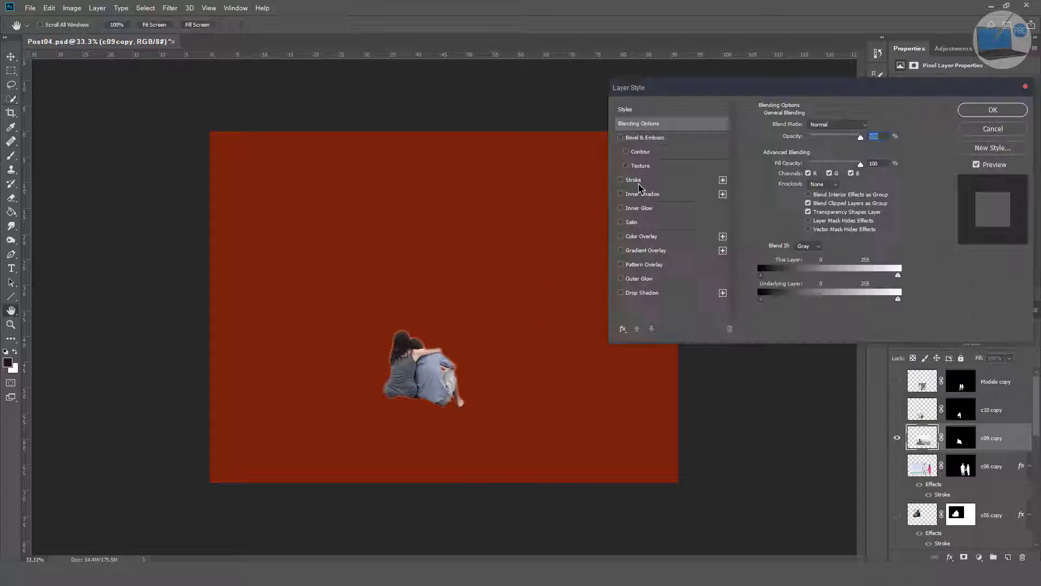
{"action": "left_click", "coordinate": [993, 109]}
{"action": "left_click", "coordinate": [898, 441]}
Step: Outline 'c10 copy' in white, show 'Models copy', and drag the street photo onto the canvas
{"action": "left_click", "coordinate": [897, 409]}
{"action": "double_click", "coordinate": [1012, 409]}
{"action": "left_click", "coordinate": [621, 180]}
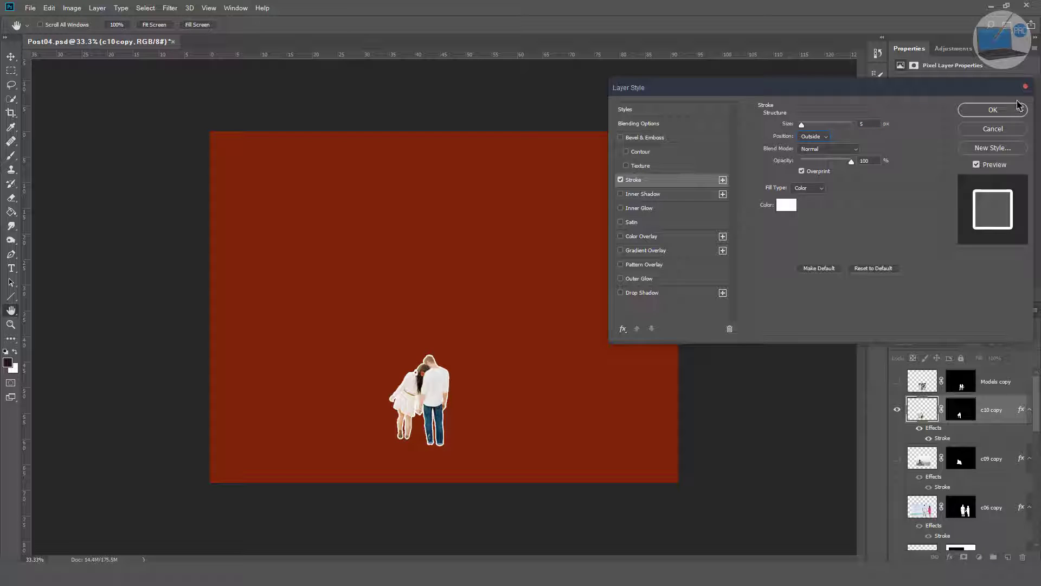
{"action": "left_click", "coordinate": [993, 110]}
{"action": "left_click", "coordinate": [897, 410]}
{"action": "left_click", "coordinate": [897, 382]}
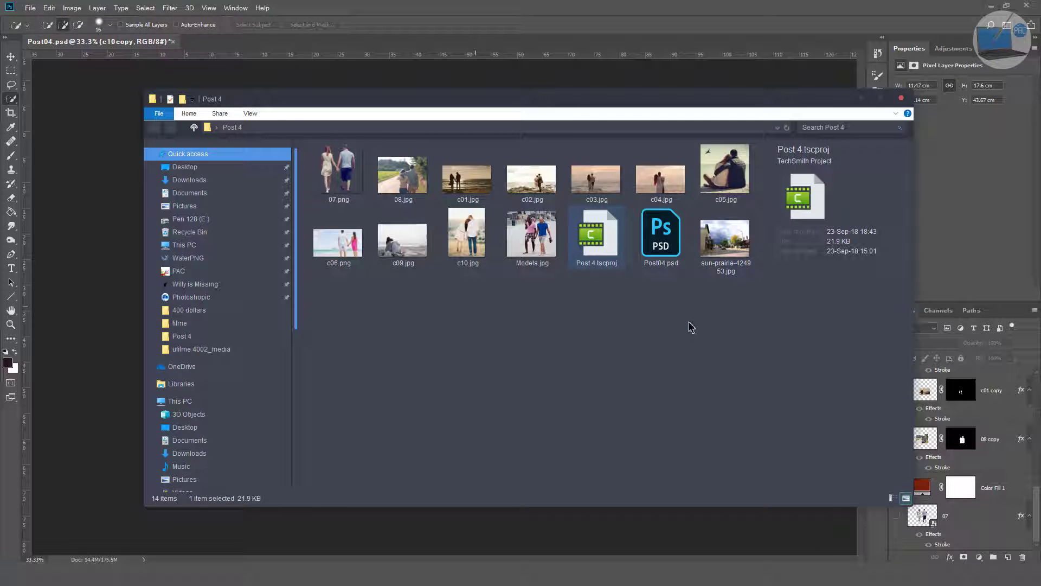
{"action": "left_click_drag", "start_coordinate": [721, 249], "coordinate": [47, 343]}
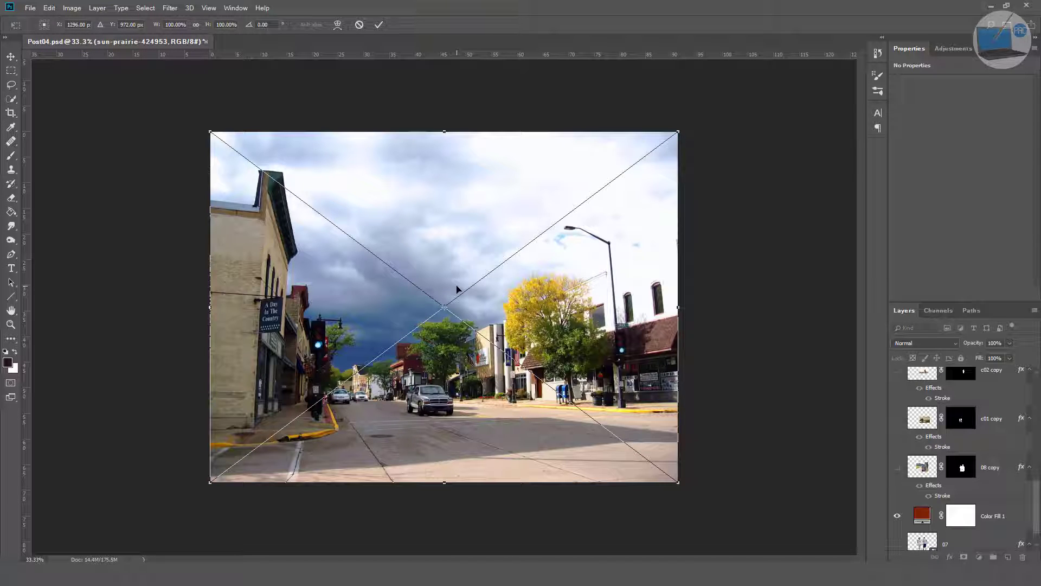
Step: Commit the placed street photo and open the Filter Gallery with the whole street in view
{"action": "key", "text": "Return"}
{"action": "key", "text": "w"}
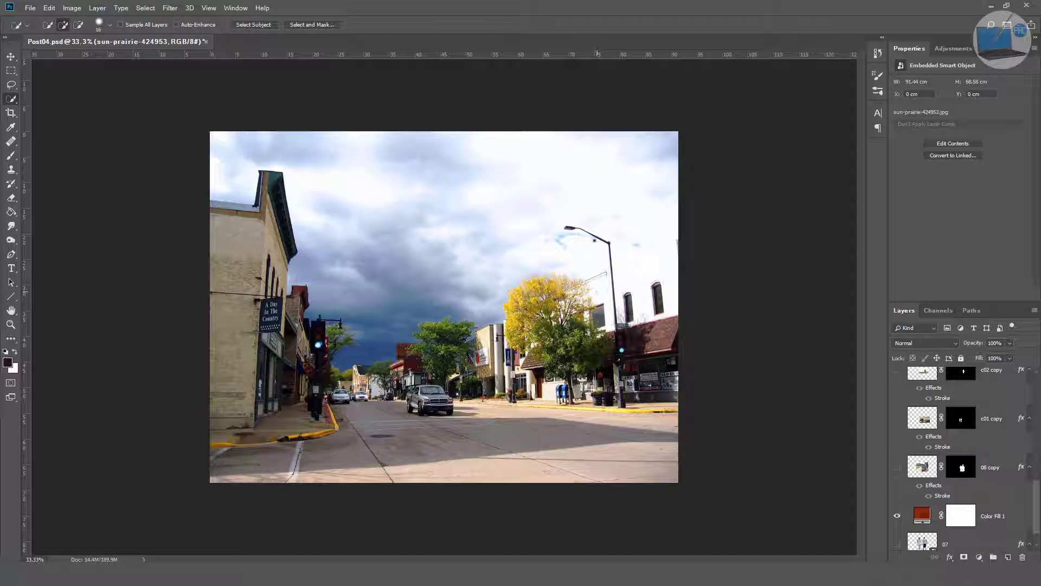
{"action": "left_click", "coordinate": [172, 9]}
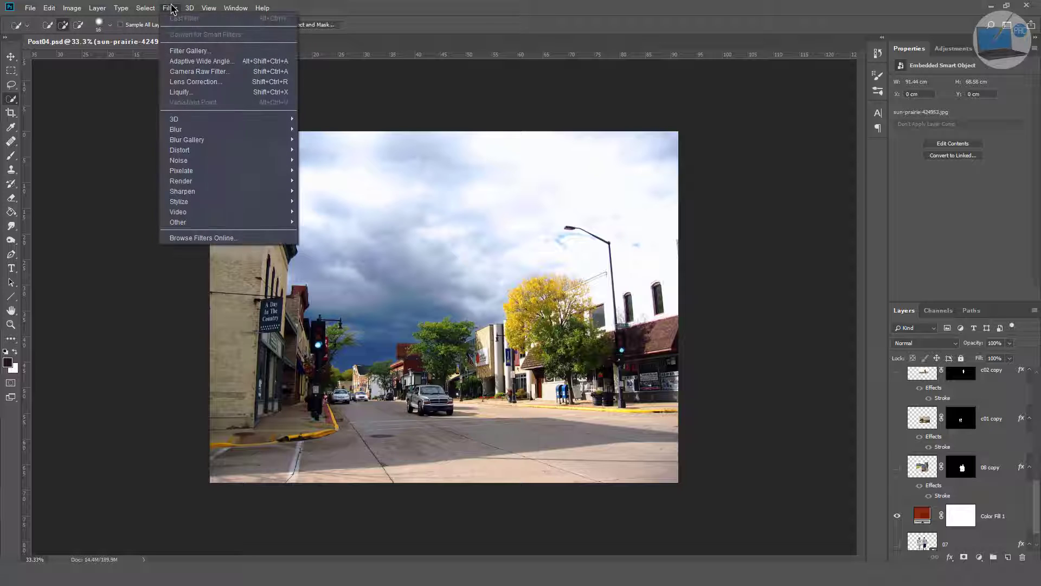
{"action": "left_click", "coordinate": [188, 51]}
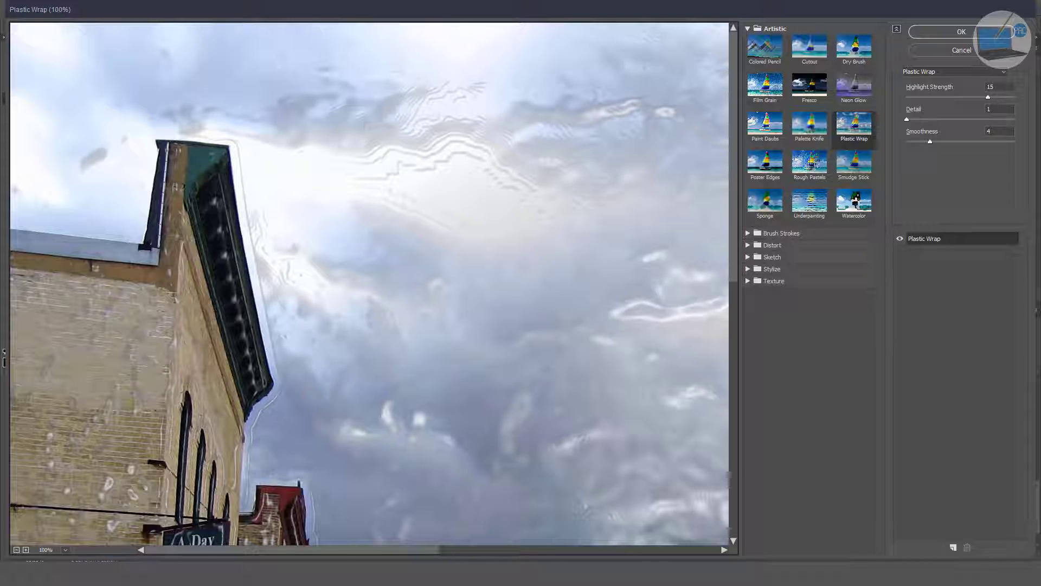
{"action": "left_click", "coordinate": [17, 550]}
{"action": "left_click", "coordinate": [16, 550]}
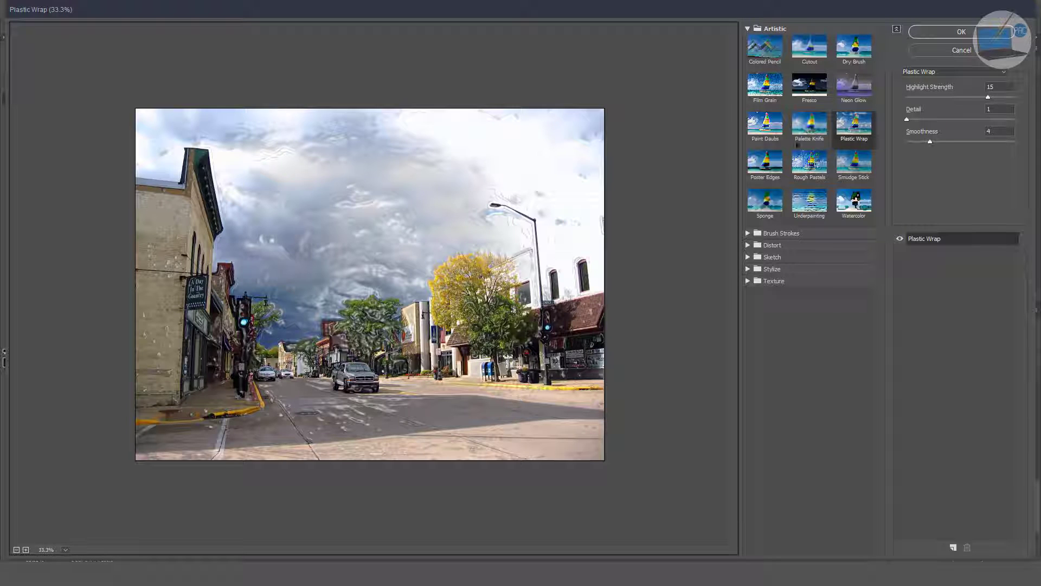
Step: Apply the Sketch > Charcoal filter with thicker strokes and a darker light/dark balance
{"action": "left_click", "coordinate": [812, 166]}
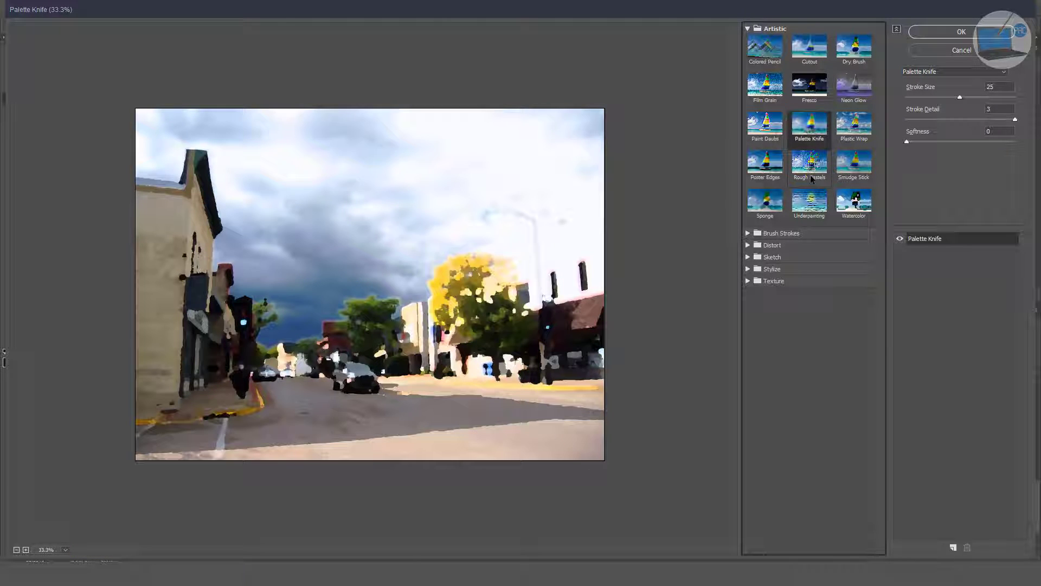
{"action": "left_click", "coordinate": [770, 281]}
{"action": "left_click", "coordinate": [808, 301]}
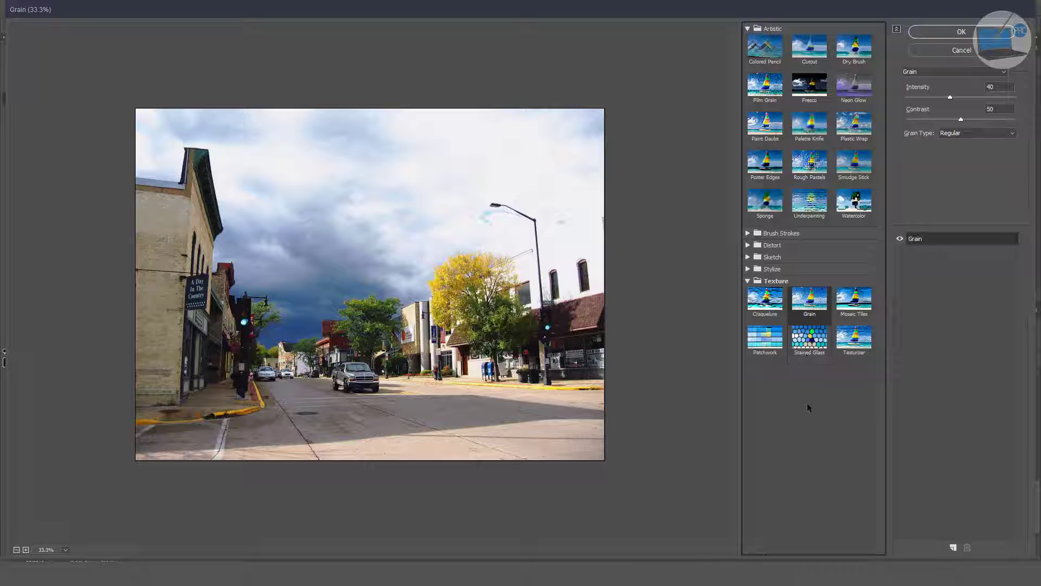
{"action": "left_click", "coordinate": [770, 257]}
{"action": "left_click", "coordinate": [808, 290]}
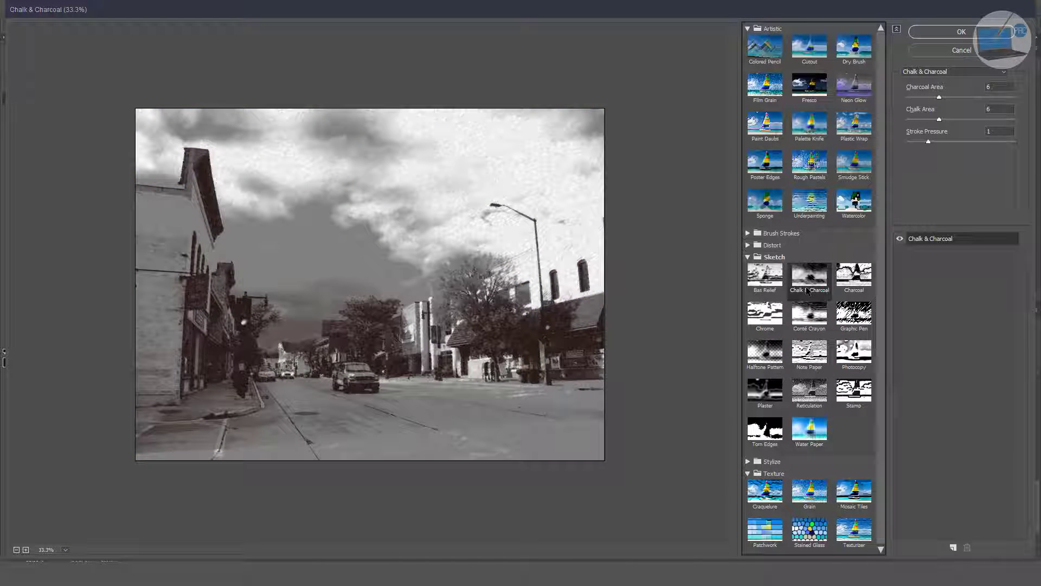
{"action": "left_click", "coordinate": [853, 278]}
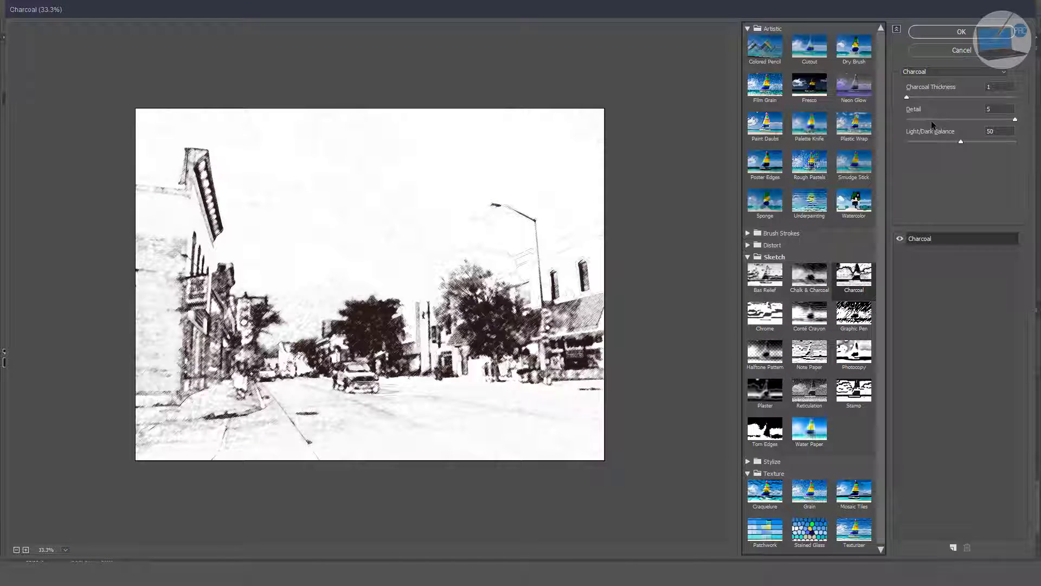
{"action": "left_click_drag", "start_coordinate": [961, 141], "coordinate": [989, 142]}
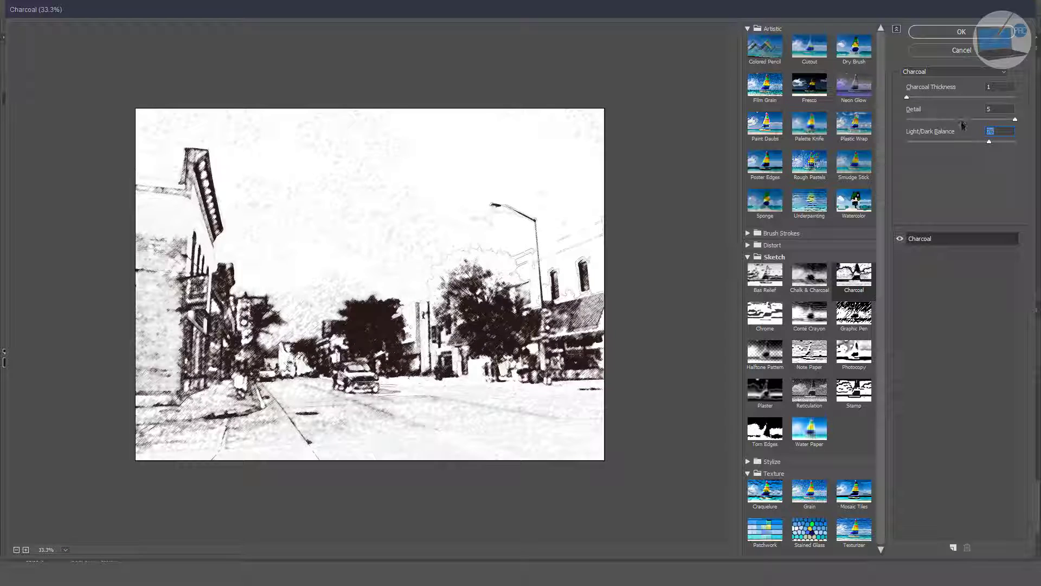
{"action": "left_click_drag", "start_coordinate": [963, 97], "coordinate": [1008, 98]}
{"action": "left_click", "coordinate": [961, 32]}
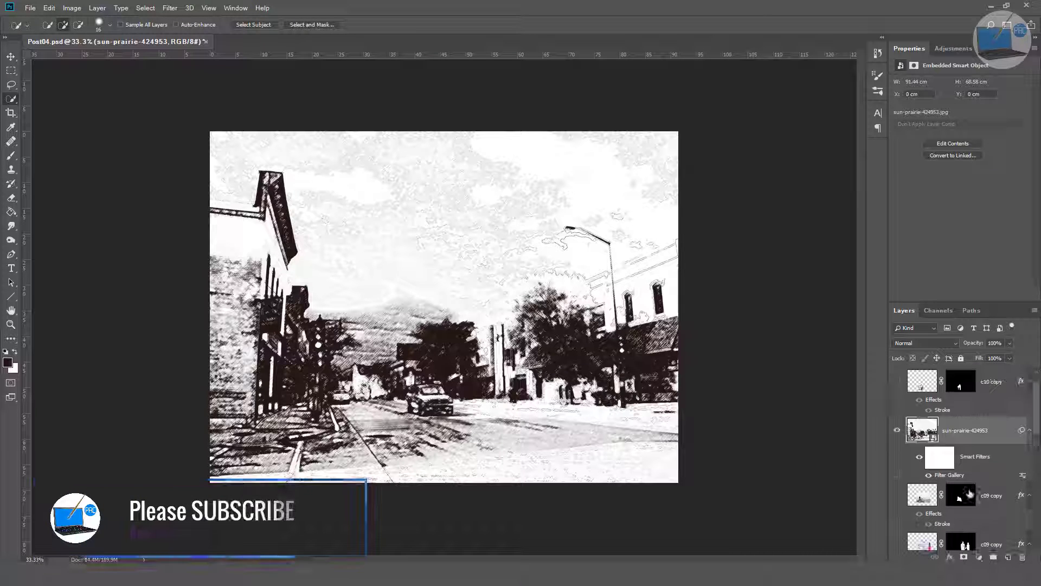
Step: Reposition the photo layer and clip a tinted Black & White adjustment with brighter yellows to it
{"action": "left_click_drag", "start_coordinate": [956, 520], "coordinate": [982, 451]}
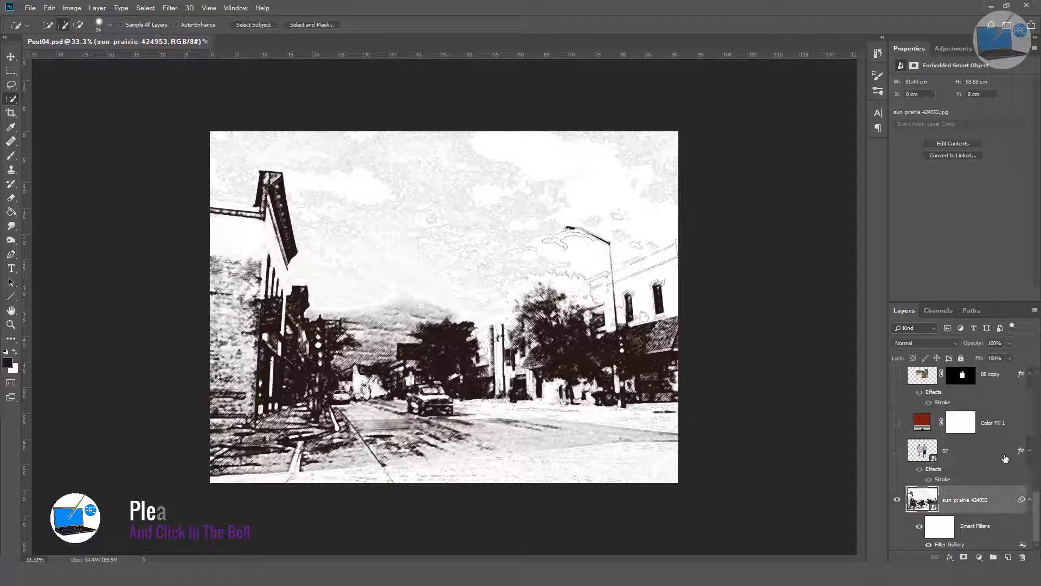
{"action": "left_click", "coordinate": [979, 555]}
{"action": "left_click", "coordinate": [991, 474]}
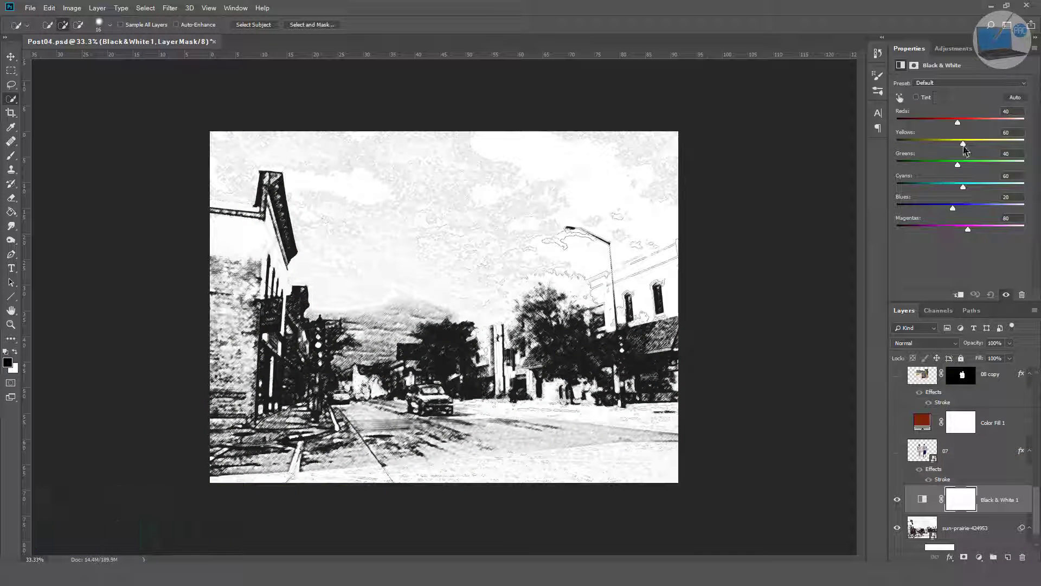
{"action": "left_click_drag", "start_coordinate": [963, 143], "coordinate": [1030, 145]}
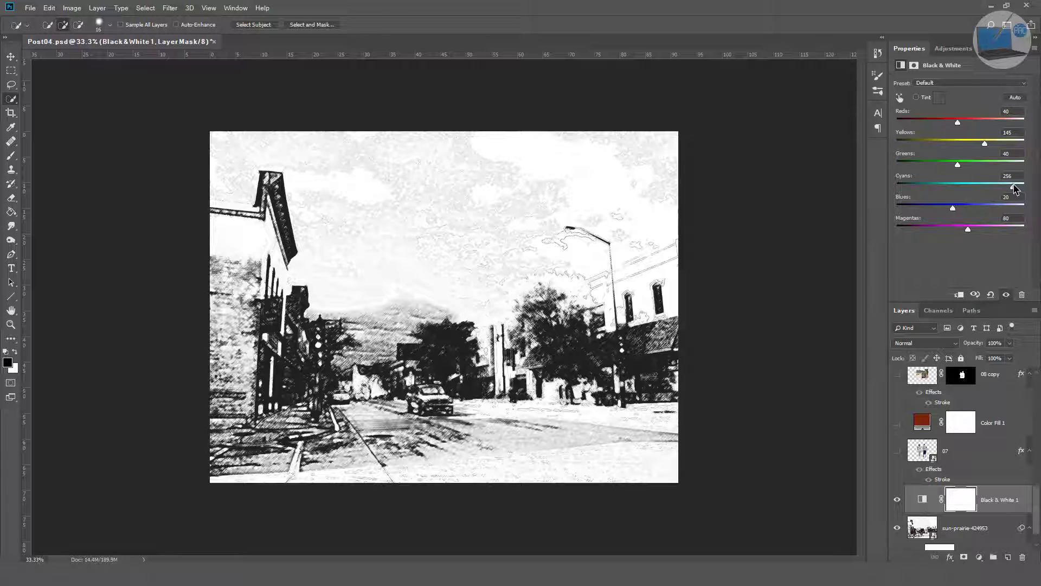
{"action": "left_click", "coordinate": [958, 294]}
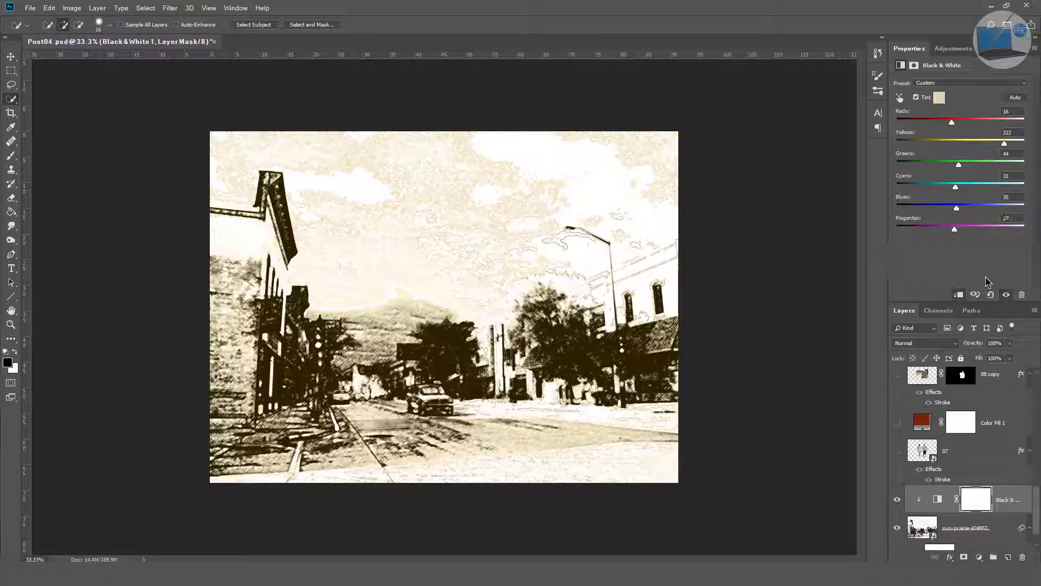
Step: Retune the street photo's Charcoal filter to a light/dark balance of 100
{"action": "left_click", "coordinate": [968, 528]}
{"action": "double_click", "coordinate": [949, 544]}
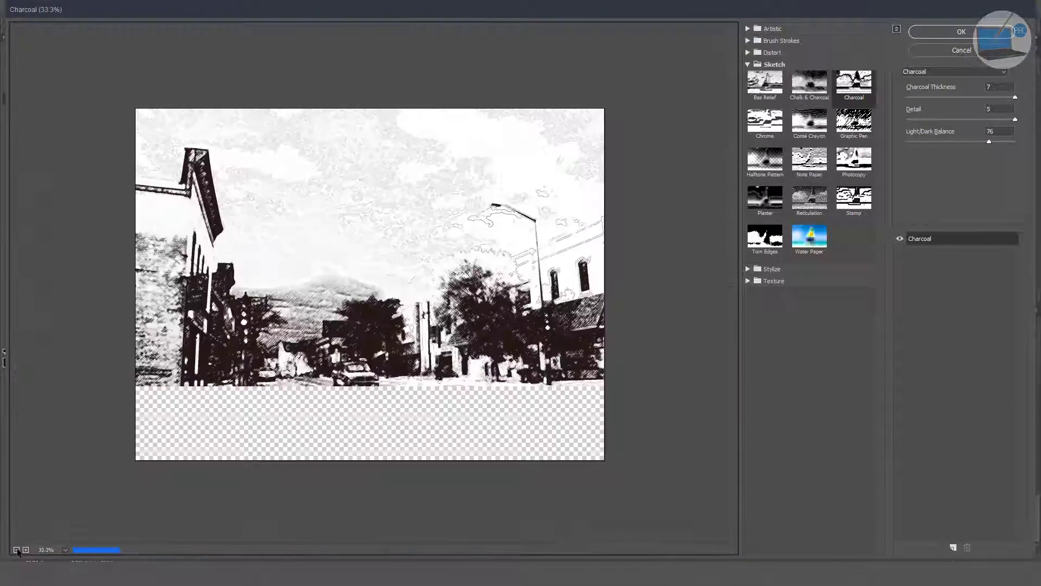
{"action": "left_click_drag", "start_coordinate": [1002, 143], "coordinate": [1016, 142]}
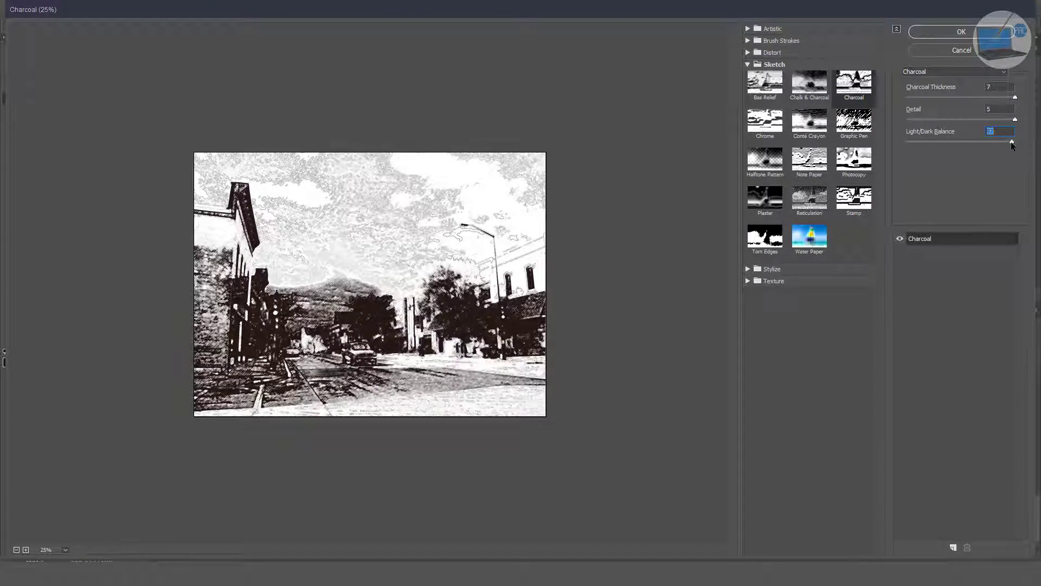
{"action": "left_click", "coordinate": [957, 32]}
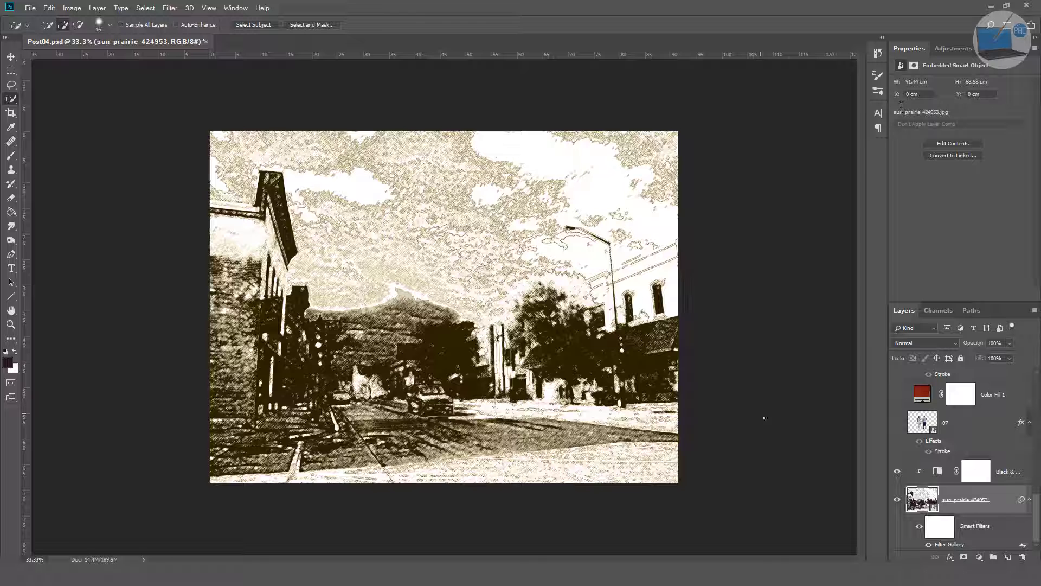
Step: Reveal walking couple layer 07 and add a Satin effect in Darken mode at 80% opacity
{"action": "left_click", "coordinate": [897, 423]}
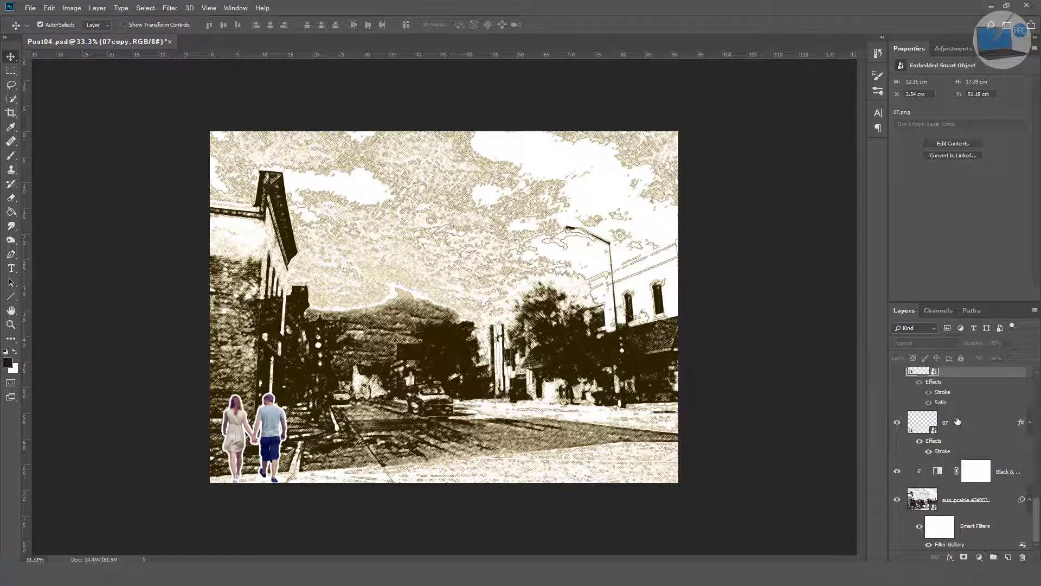
{"action": "left_click", "coordinate": [927, 421]}
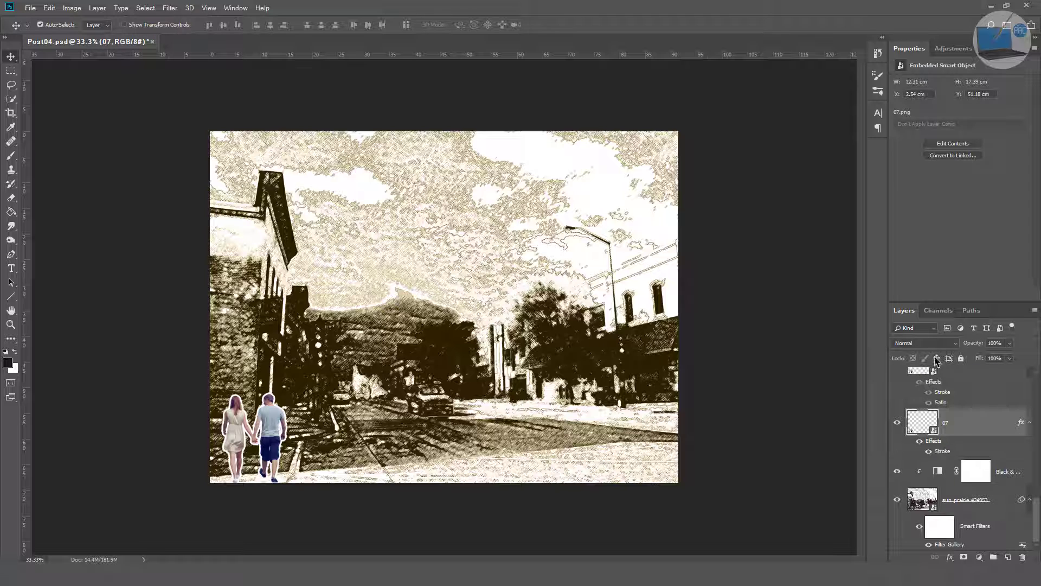
{"action": "double_click", "coordinate": [1014, 423]}
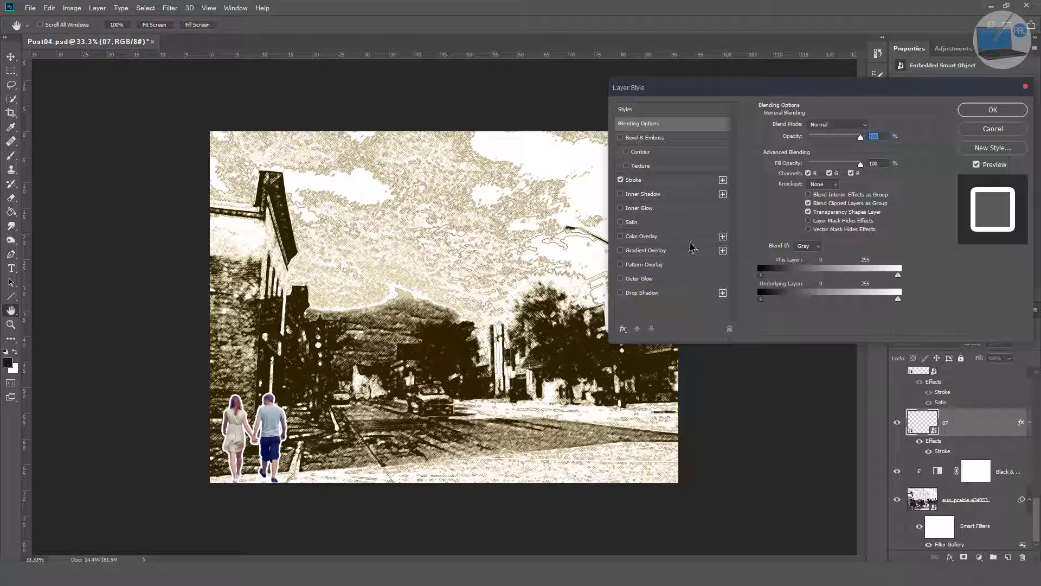
{"action": "left_click", "coordinate": [633, 224]}
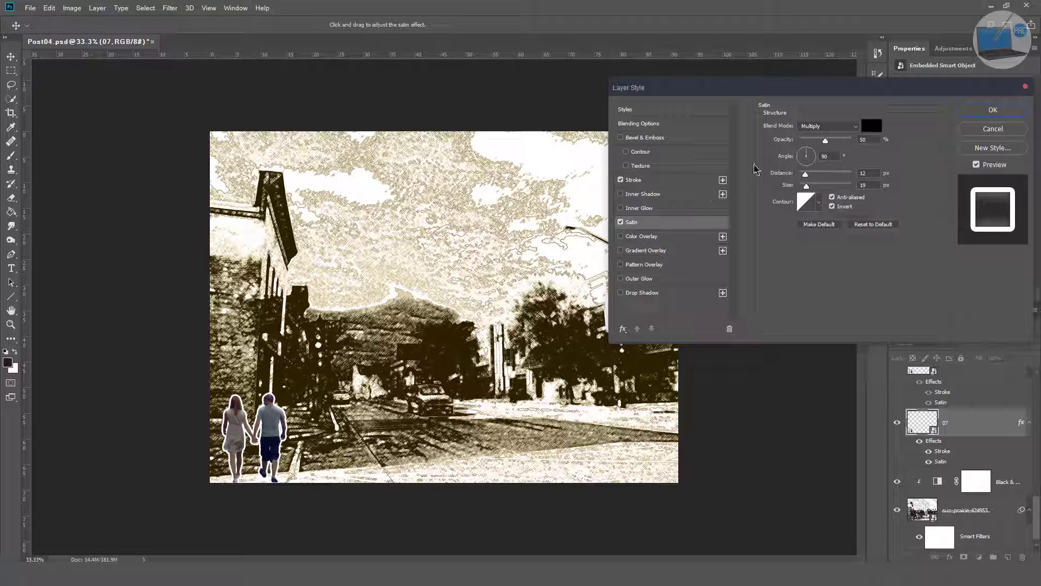
{"action": "left_click", "coordinate": [845, 140]}
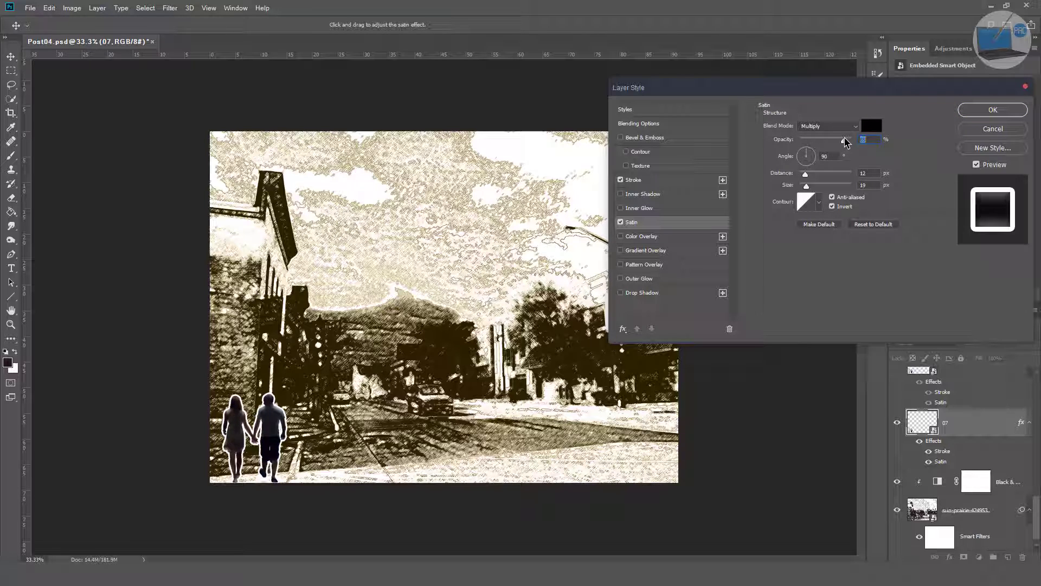
{"action": "key", "text": "shift+plus"}
{"action": "left_click", "coordinate": [844, 128]}
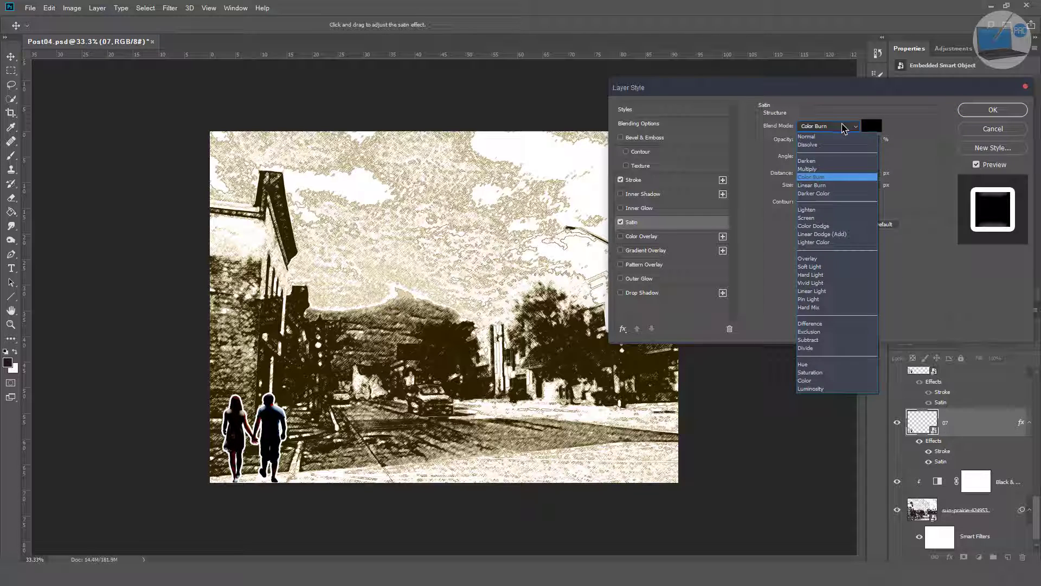
{"action": "left_click", "coordinate": [833, 161]}
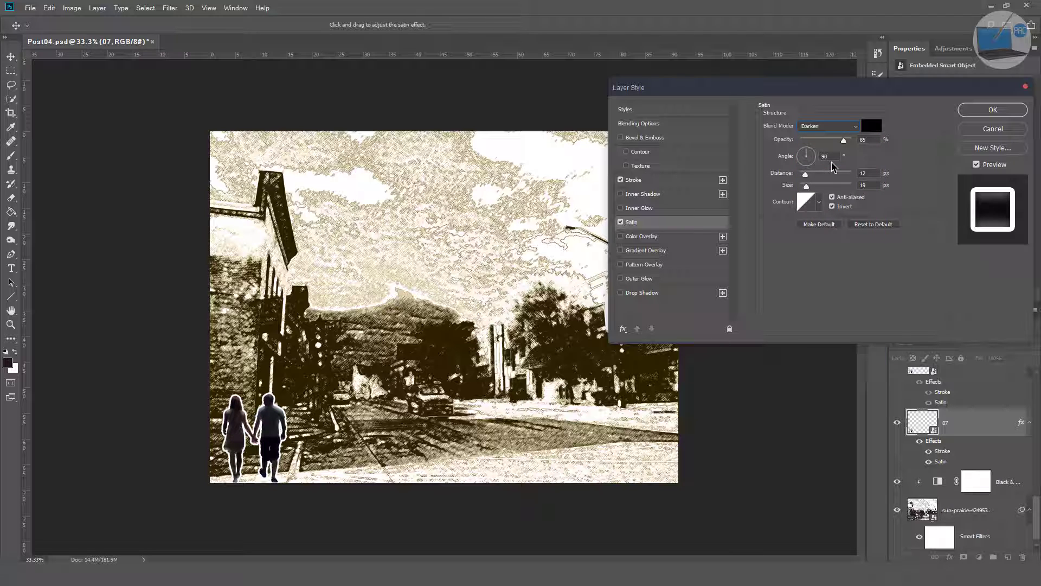
{"action": "left_click_drag", "start_coordinate": [844, 141], "coordinate": [842, 142]}
{"action": "type", "text": "8"}
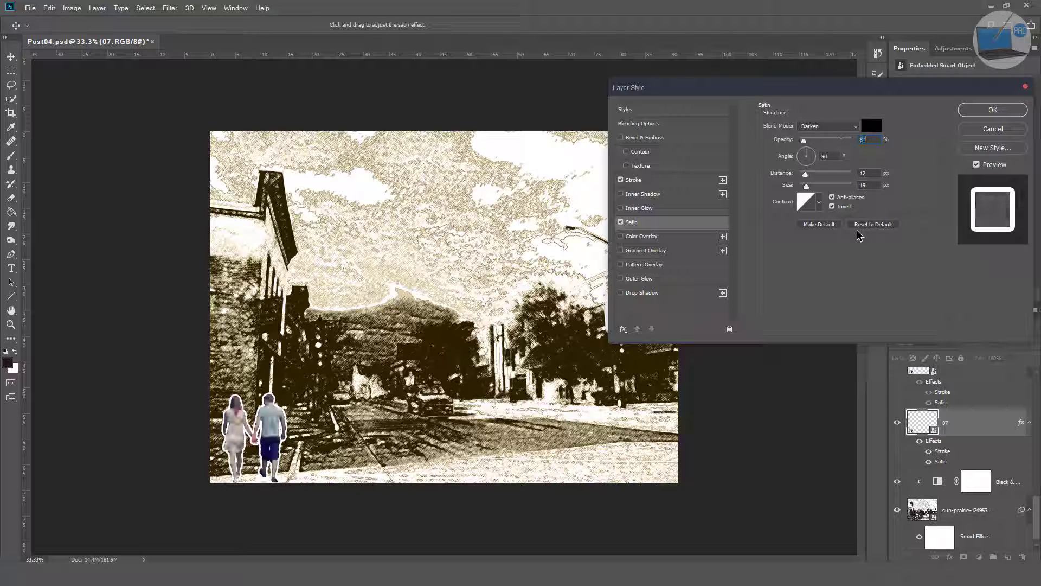
{"action": "type", "text": "0"}
{"action": "left_click", "coordinate": [993, 111]}
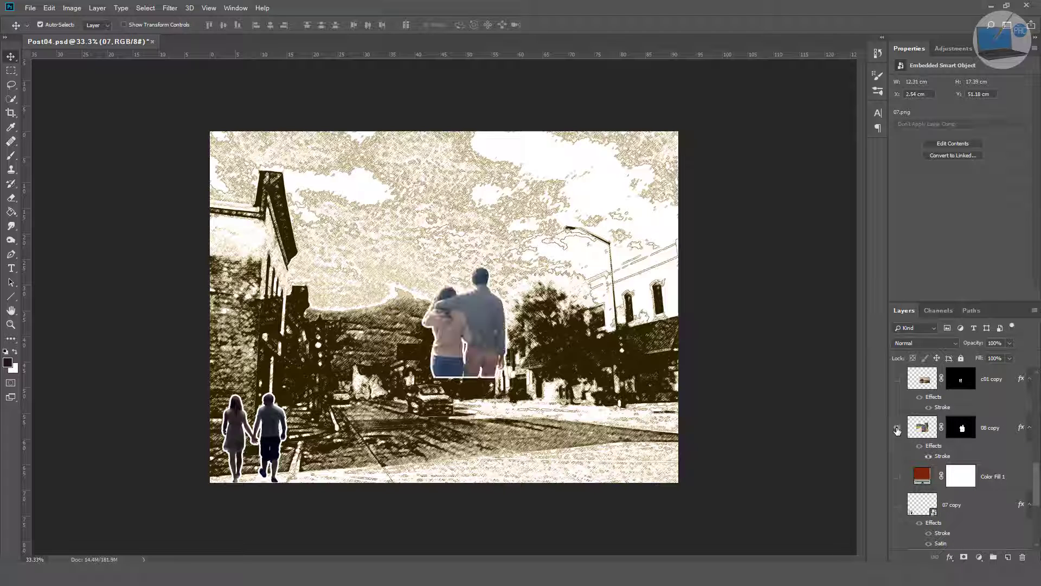
Step: Add a Darken-mode Satin effect to the 08 copy couple
{"action": "left_click", "coordinate": [629, 222]}
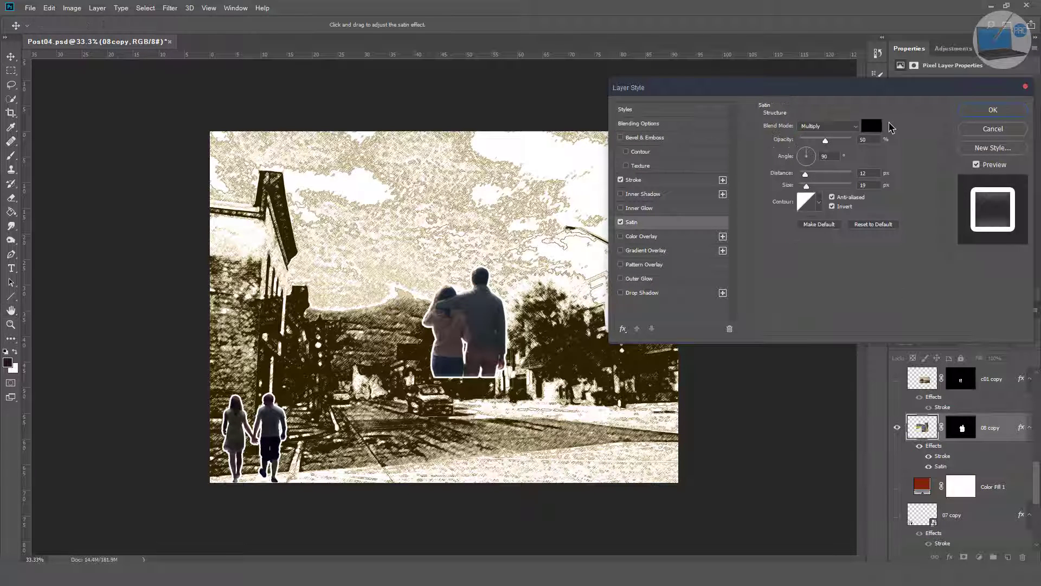
{"action": "left_click", "coordinate": [828, 126]}
{"action": "left_click", "coordinate": [840, 156]}
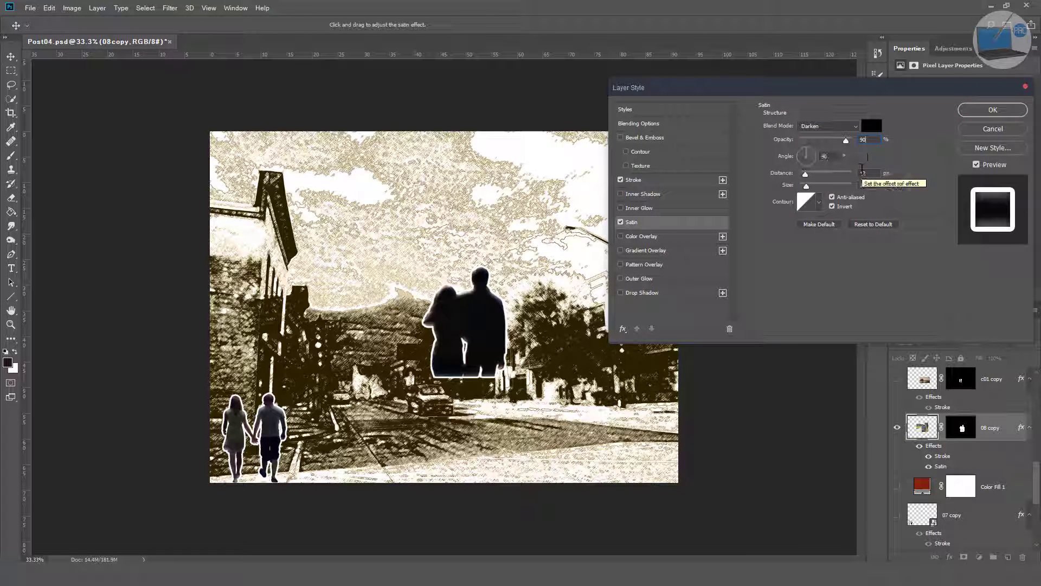
{"action": "left_click", "coordinate": [992, 109]}
Step: Shrink the 08 copy couple to about 36%, flip it horizontally, and place it bottom-right
{"action": "key", "text": "ctrl+t"}
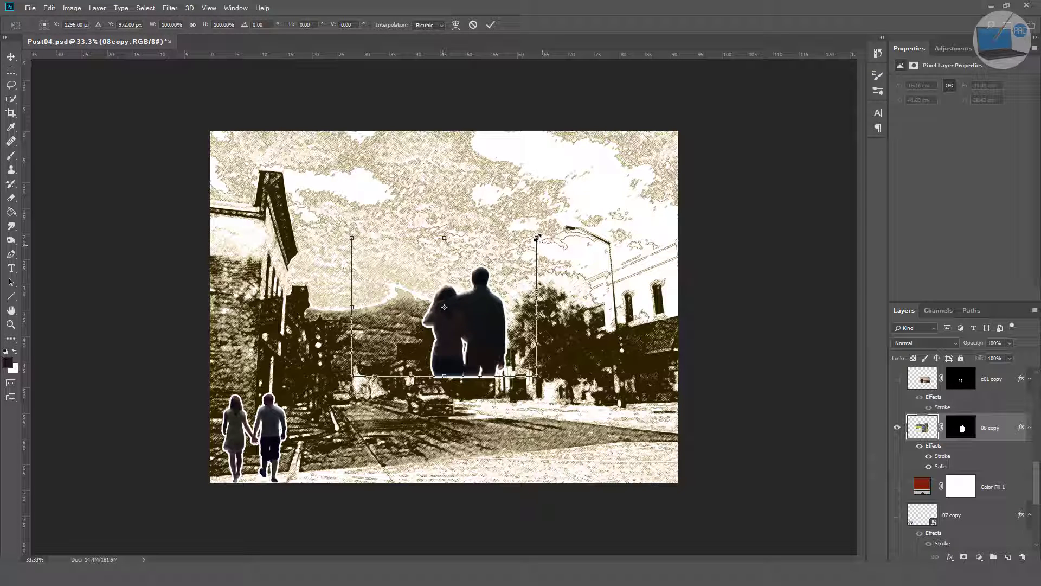
{"action": "mouse_move", "coordinate": [547, 233]}
{"action": "left_mouse_down"}
{"action": "mouse_move", "coordinate": [418, 327]}
{"action": "mouse_move", "coordinate": [631, 460]}
{"action": "mouse_move", "coordinate": [658, 459]}
{"action": "mouse_move", "coordinate": [580, 402]}
{"action": "left_mouse_up"}
{"action": "key", "text": "Return"}
{"action": "key", "text": "ctrl+t"}
{"action": "right_click", "coordinate": [646, 470]}
{"action": "left_click", "coordinate": [667, 455]}
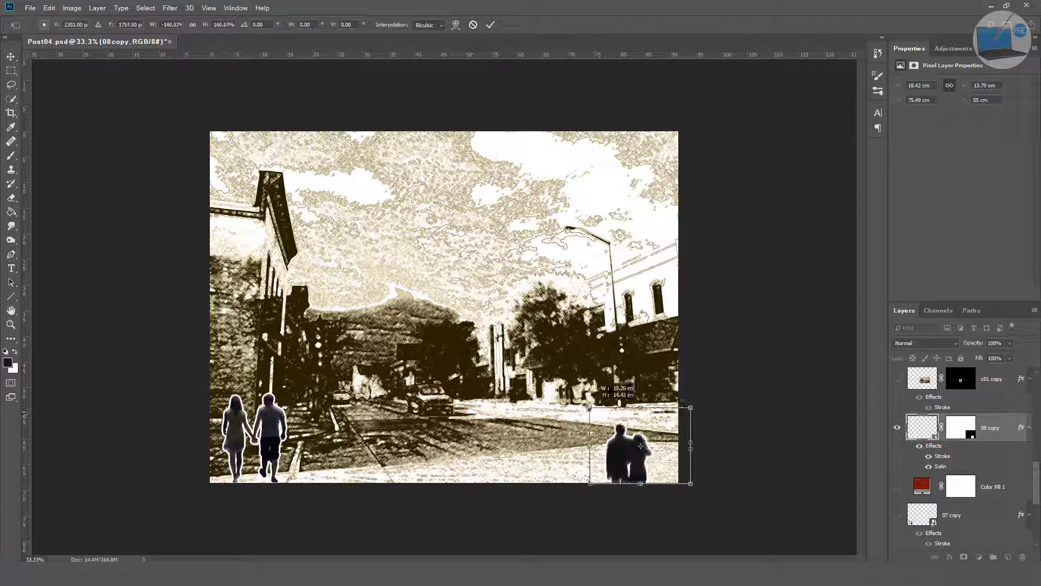
{"action": "key", "text": "Return"}
Step: Show the c01 copy couple, add a Satin effect, and move it down-right into the street
{"action": "scroll", "coordinate": [966, 434], "scroll_direction": "up", "scroll_amount": 1}
{"action": "left_click", "coordinate": [897, 407]}
{"action": "left_click", "coordinate": [992, 406]}
{"action": "double_click", "coordinate": [1009, 408]}
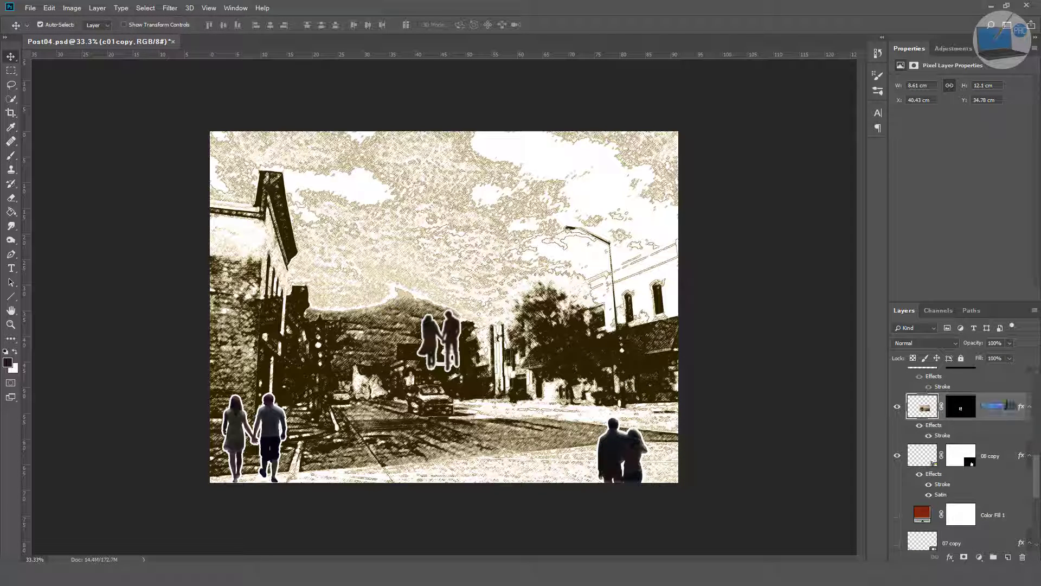
{"action": "left_click", "coordinate": [631, 221]}
{"action": "left_click", "coordinate": [992, 109]}
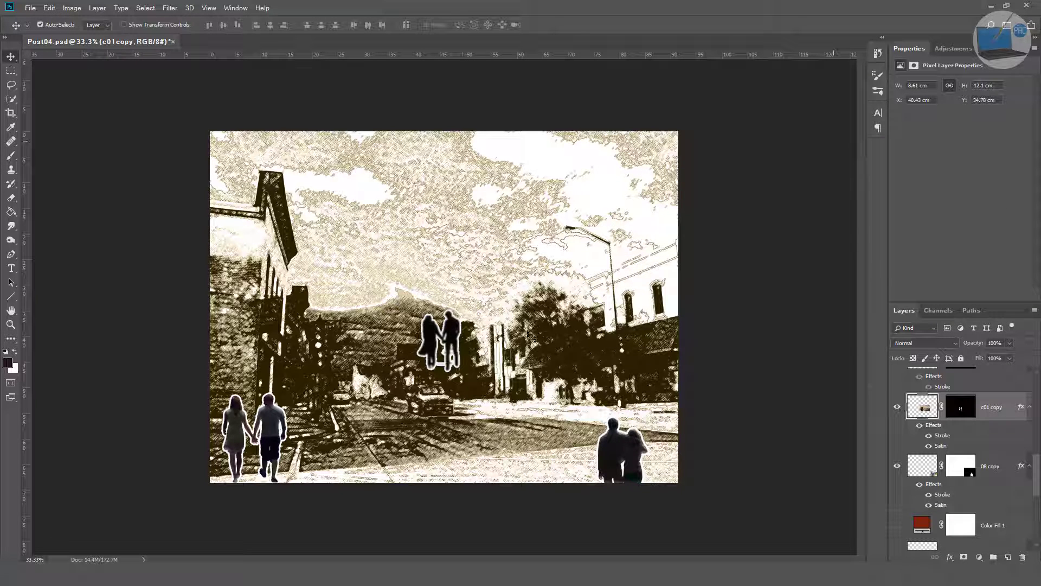
{"action": "left_click_drag", "start_coordinate": [455, 336], "coordinate": [540, 436]}
Step: Give the c02 copy couple an 80 Satin effect and move it to the street's right edge
{"action": "scroll", "coordinate": [1003, 423], "scroll_direction": "up", "scroll_amount": 1}
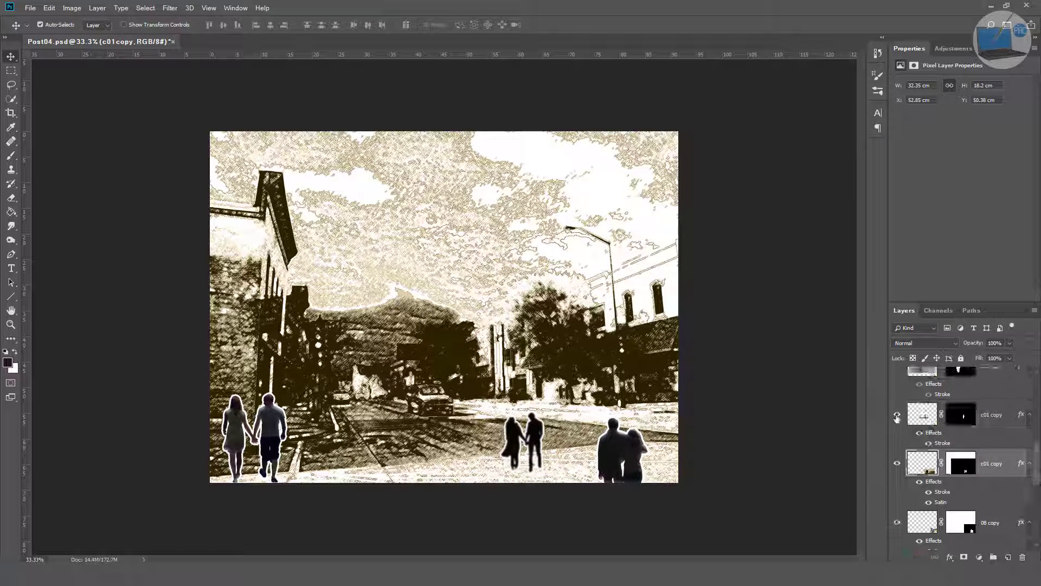
{"action": "left_click", "coordinate": [1003, 416]}
{"action": "double_click", "coordinate": [1006, 416]}
{"action": "left_click", "coordinate": [631, 222]}
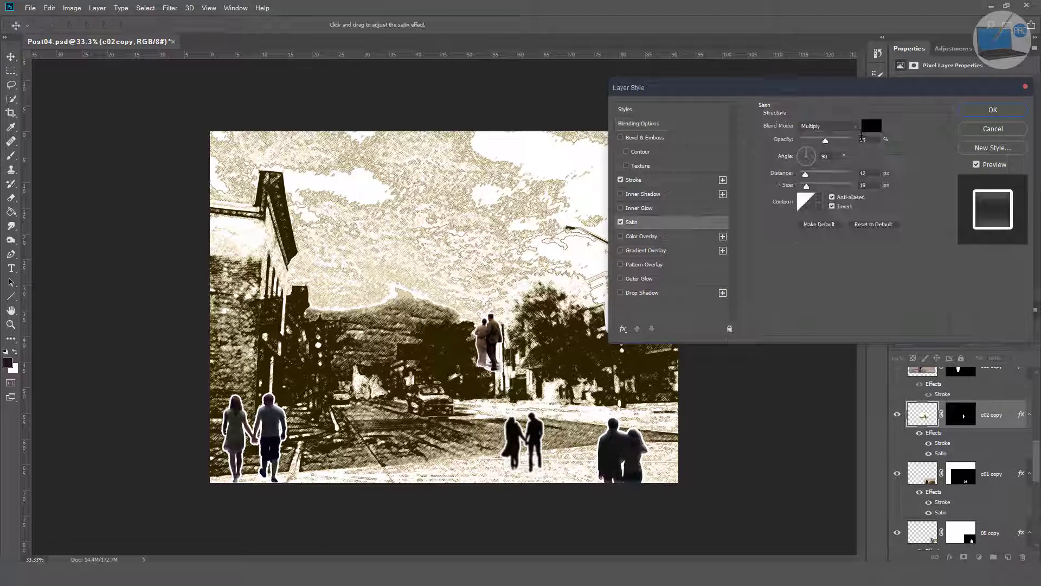
{"action": "type", "text": "80"}
{"action": "left_click", "coordinate": [828, 126]}
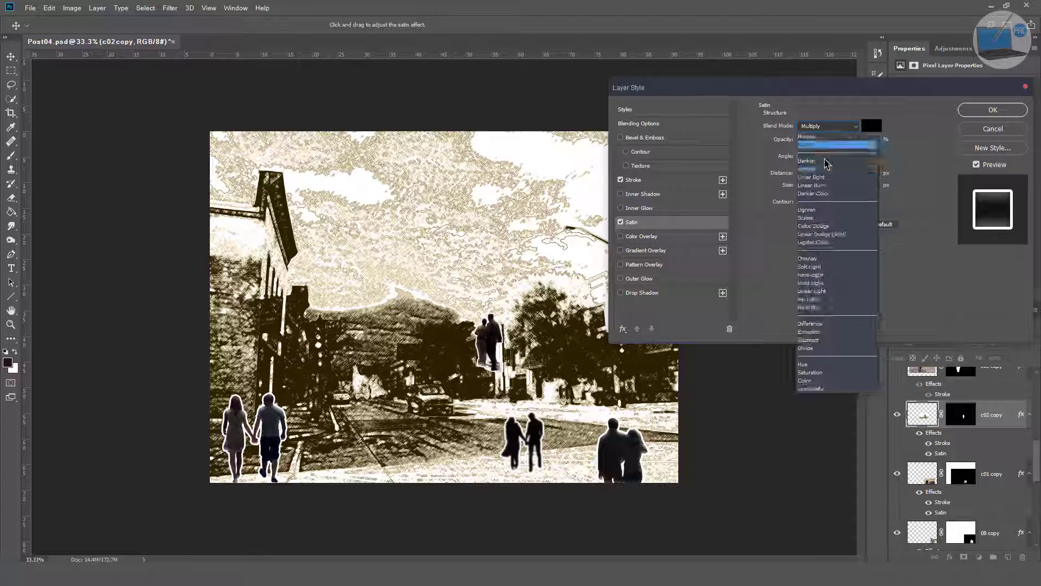
{"action": "left_click", "coordinate": [828, 158]}
{"action": "left_click", "coordinate": [993, 110]}
{"action": "left_click_drag", "start_coordinate": [491, 342], "coordinate": [671, 404]}
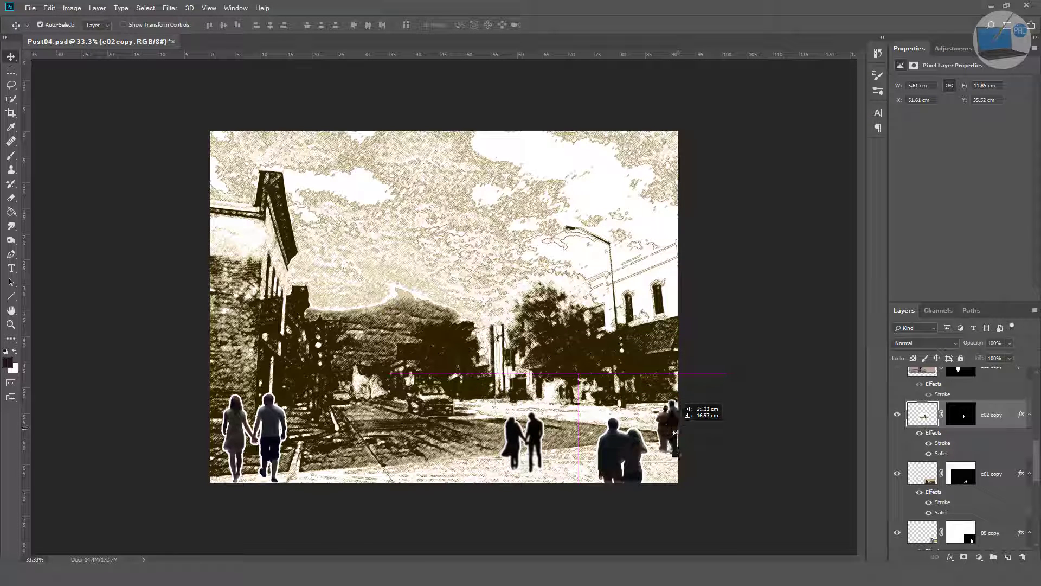
Step: Show the c03 copy couple and add a Darken-mode Satin effect
{"action": "scroll", "coordinate": [965, 461], "scroll_direction": "up", "scroll_amount": 2}
{"action": "left_click", "coordinate": [897, 421]}
{"action": "double_click", "coordinate": [998, 422]}
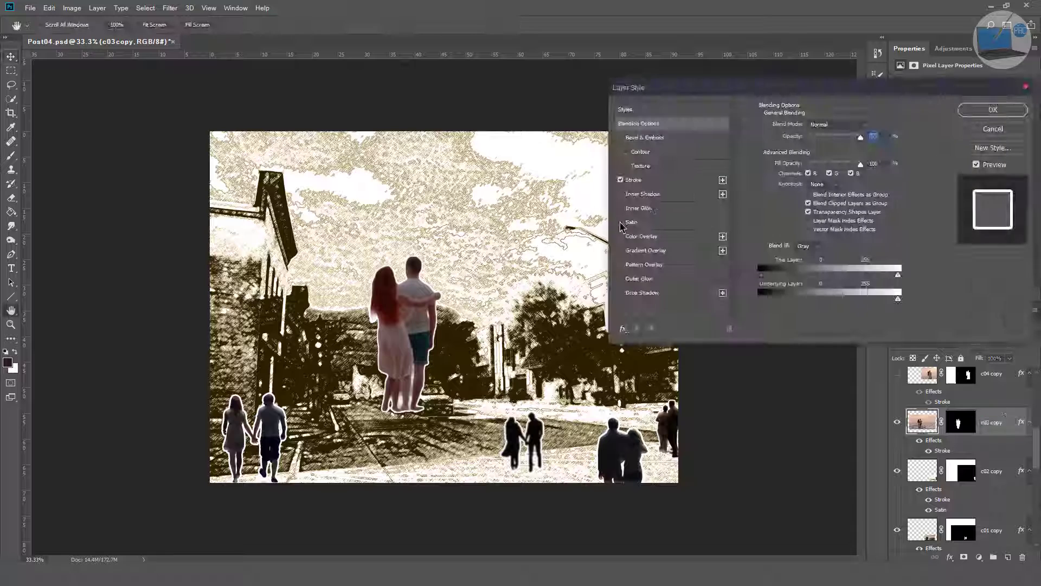
{"action": "left_click", "coordinate": [620, 222]}
{"action": "left_click", "coordinate": [828, 126]}
{"action": "left_click", "coordinate": [813, 144]}
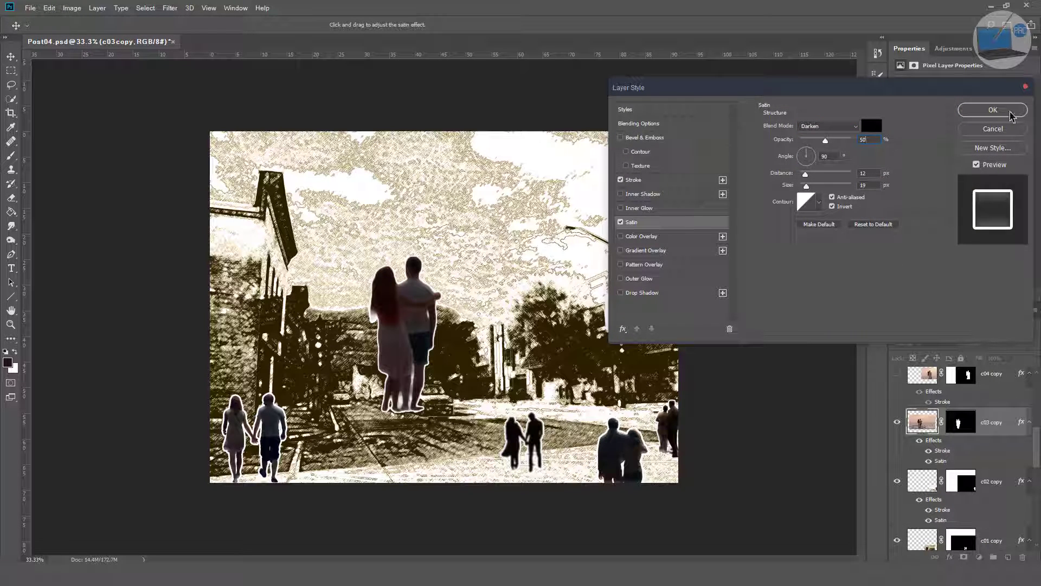
{"action": "left_click", "coordinate": [992, 110]}
Step: Move the c03 copy couple toward the lower left and flip it horizontally
{"action": "mouse_move", "coordinate": [387, 309]}
{"action": "left_mouse_down"}
{"action": "mouse_move", "coordinate": [324, 381]}
{"action": "mouse_move", "coordinate": [357, 393]}
{"action": "left_mouse_up"}
{"action": "key", "text": "ctrl+t"}
{"action": "right_click", "coordinate": [353, 399]}
{"action": "left_click", "coordinate": [383, 525]}
{"action": "key", "text": "Return"}
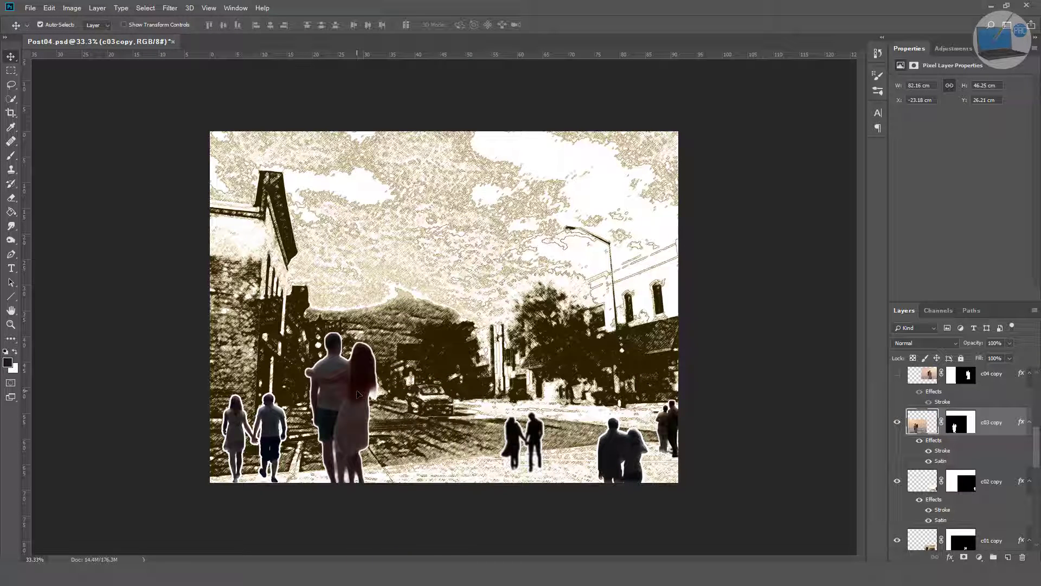
Step: Show the c04 copy couple and add a Darken-mode Satin effect
{"action": "left_click", "coordinate": [897, 373]}
{"action": "double_click", "coordinate": [1004, 429]}
{"action": "left_click", "coordinate": [639, 223]}
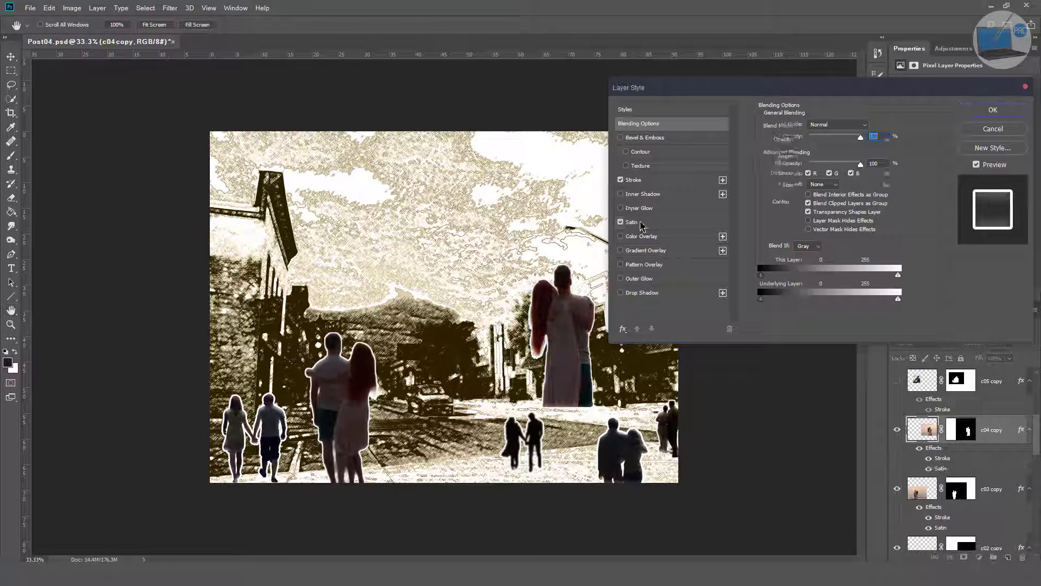
{"action": "left_click", "coordinate": [829, 125]}
{"action": "left_click", "coordinate": [822, 147]}
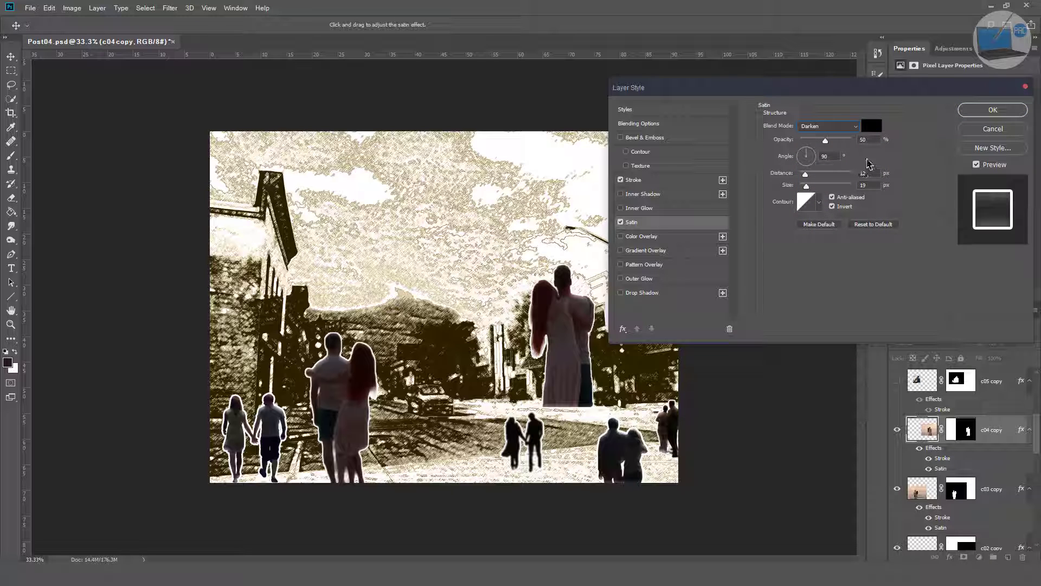
{"action": "key", "text": "Return"}
Step: Scale the c04 copy couple down and place it near the bottom centre
{"action": "key", "text": "ctrl+t"}
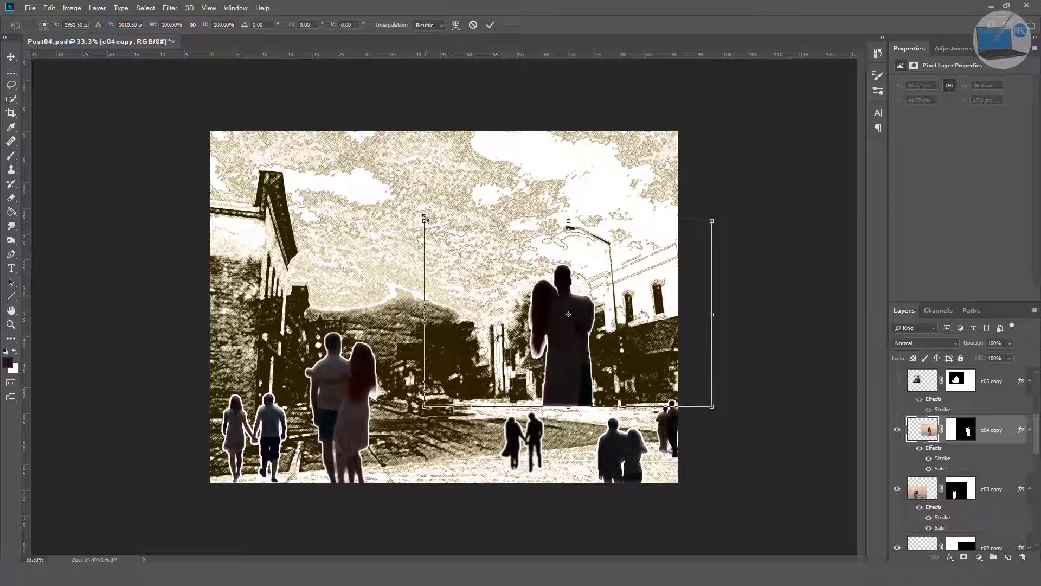
{"action": "left_click_drag", "start_coordinate": [425, 218], "coordinate": [593, 313]}
{"action": "left_click_drag", "start_coordinate": [640, 360], "coordinate": [415, 450]}
{"action": "key", "text": "Return"}
Step: Show the sitting c05 copy couple and add a Multiply-mode Satin effect
{"action": "scroll", "coordinate": [986, 485], "scroll_direction": "up", "scroll_amount": 2}
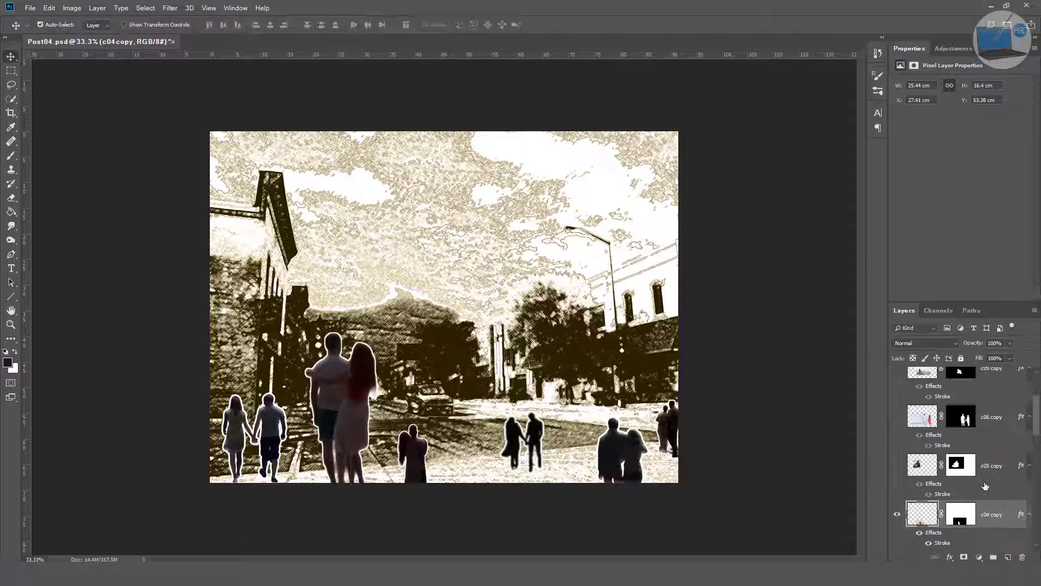
{"action": "left_click", "coordinate": [897, 465]}
{"action": "double_click", "coordinate": [1009, 465]}
{"action": "left_click", "coordinate": [631, 222]}
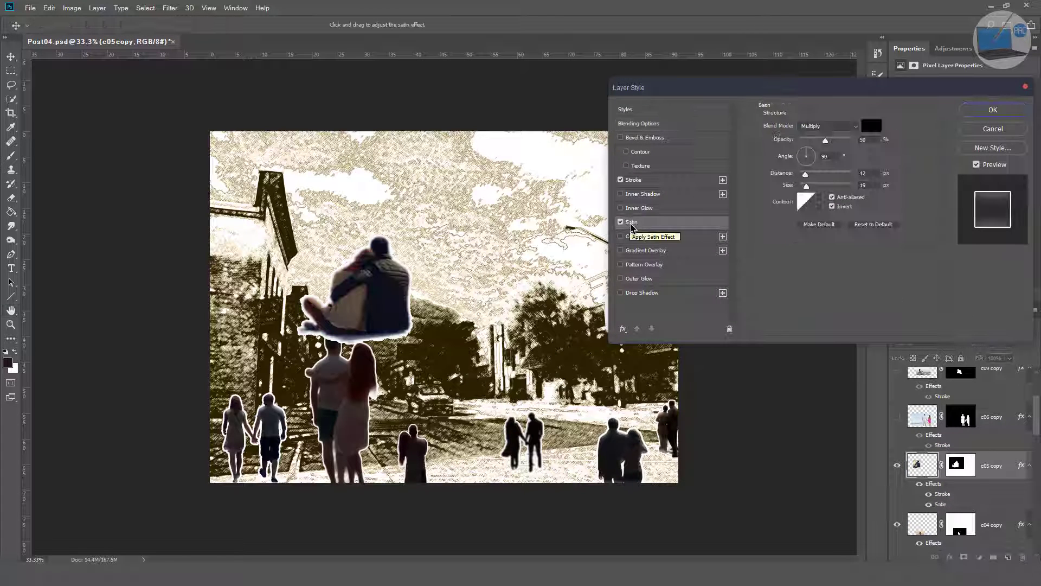
{"action": "left_click", "coordinate": [828, 125]}
{"action": "left_click", "coordinate": [819, 163]}
{"action": "key", "text": "Return"}
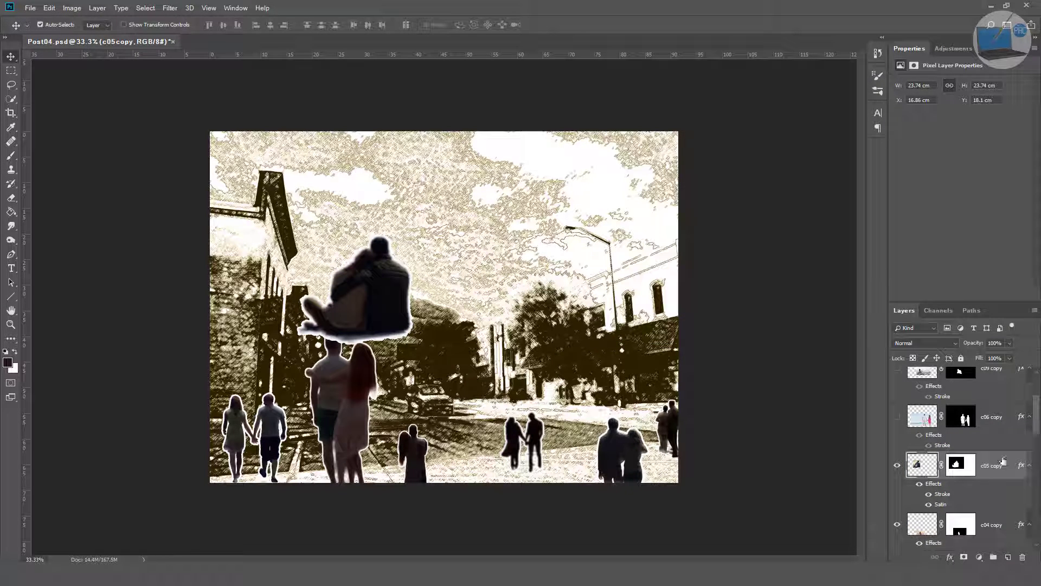
Step: Scale the sitting c05 copy couple down and move it to the bottom centre
{"action": "key", "text": "ctrl+t"}
{"action": "left_click_drag", "start_coordinate": [420, 348], "coordinate": [370, 297]}
{"action": "left_click_drag", "start_coordinate": [331, 258], "coordinate": [464, 452]}
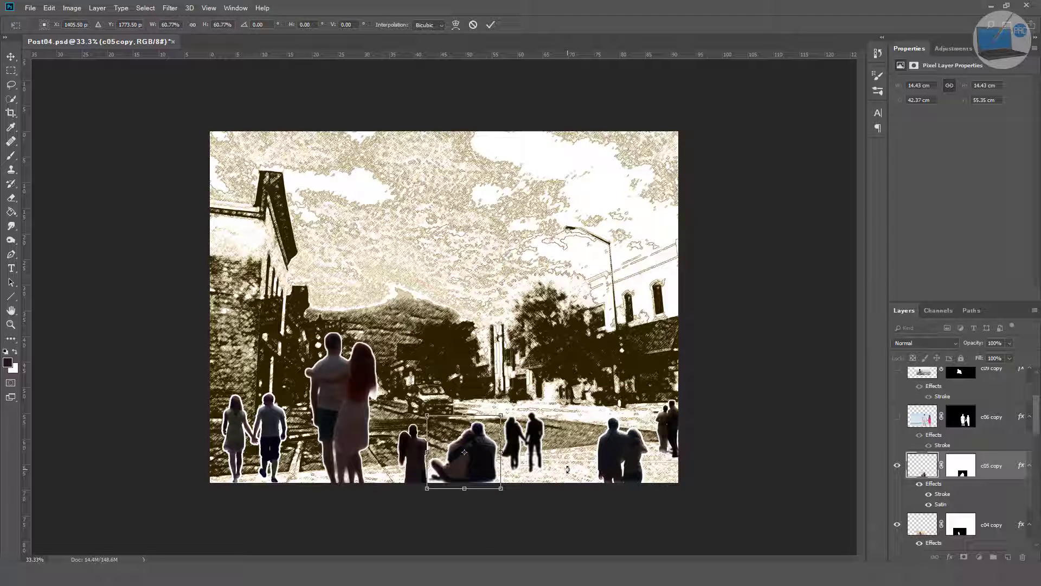
{"action": "key", "text": "Return"}
Step: Show the c06 copy couple and give it a Darken Satin effect with value 70
{"action": "left_click", "coordinate": [897, 417]}
{"action": "left_click", "coordinate": [1001, 417]}
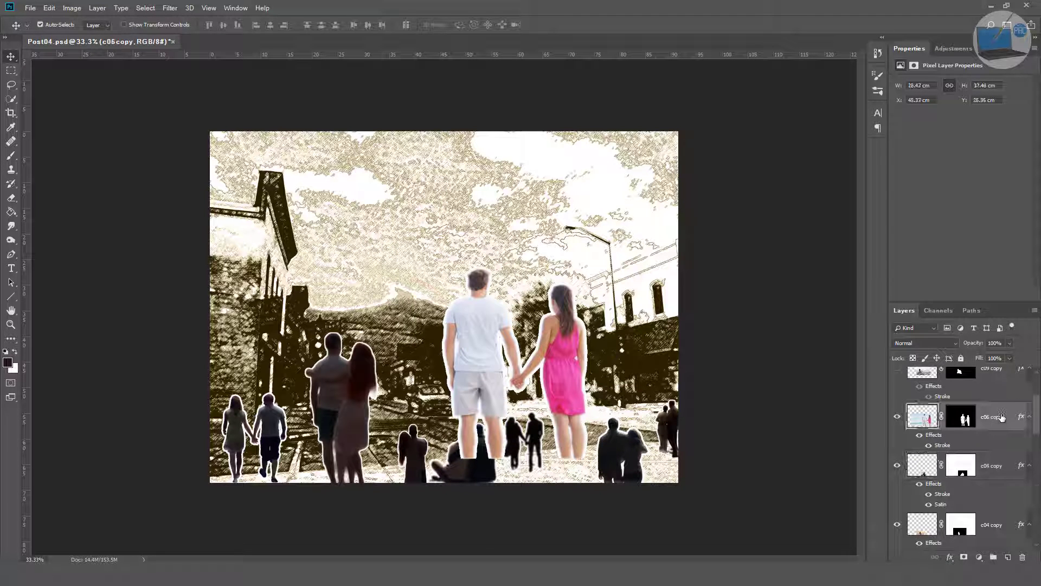
{"action": "double_click", "coordinate": [1001, 416]}
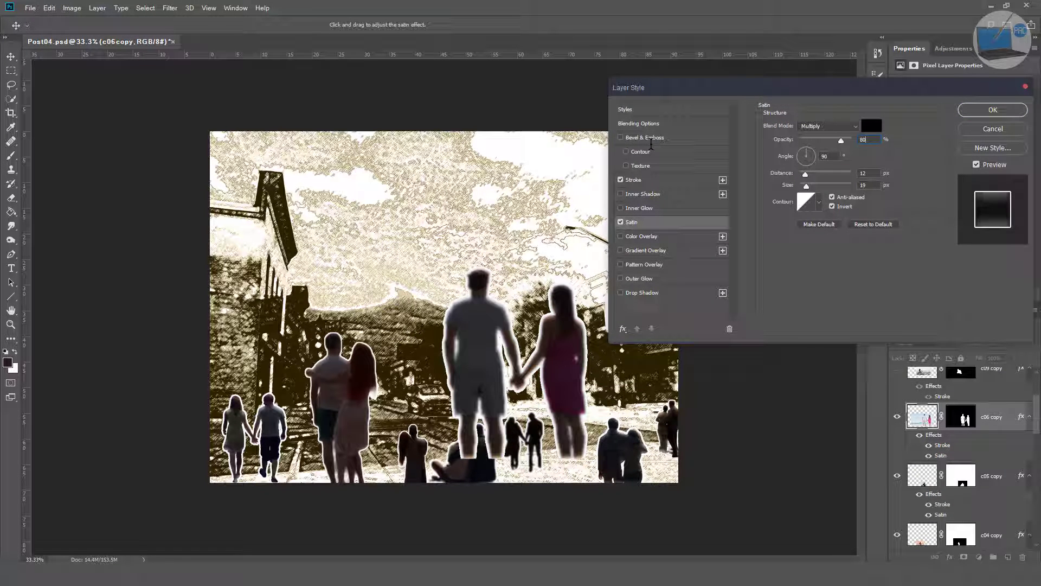
{"action": "type", "text": "70"}
{"action": "left_click", "coordinate": [828, 125]}
{"action": "left_click", "coordinate": [813, 158]}
{"action": "left_click", "coordinate": [991, 110]}
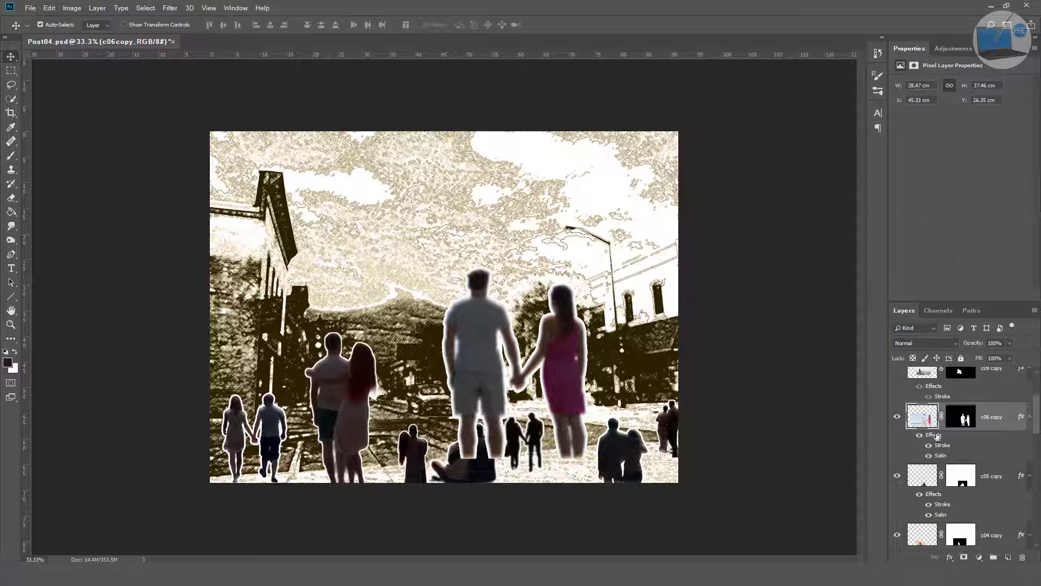
Step: Show the c09 copy couple and give it a Darken Satin effect with value 60
{"action": "scroll", "coordinate": [965, 456], "scroll_direction": "up", "scroll_amount": 3}
{"action": "left_click", "coordinate": [897, 424]}
{"action": "left_click", "coordinate": [997, 422]}
{"action": "double_click", "coordinate": [1000, 420]}
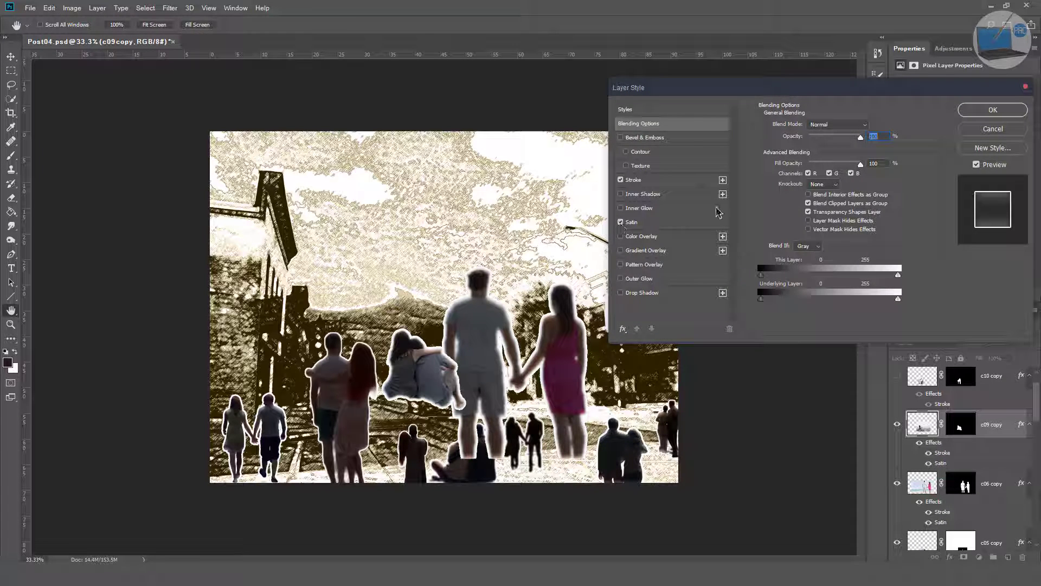
{"action": "type", "text": "60"}
{"action": "left_click", "coordinate": [828, 125]}
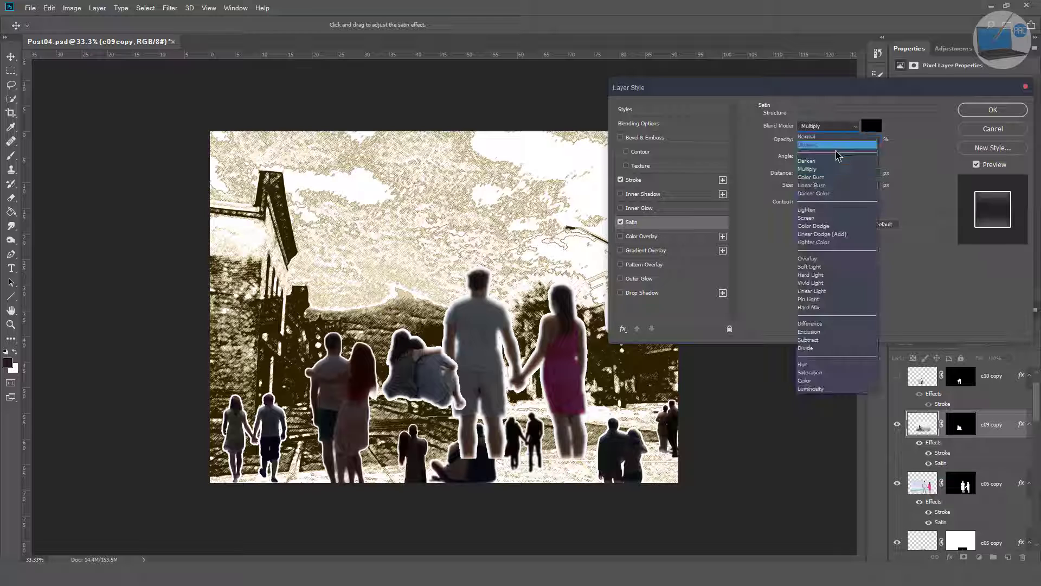
{"action": "left_click", "coordinate": [813, 157]}
{"action": "left_click", "coordinate": [993, 109]}
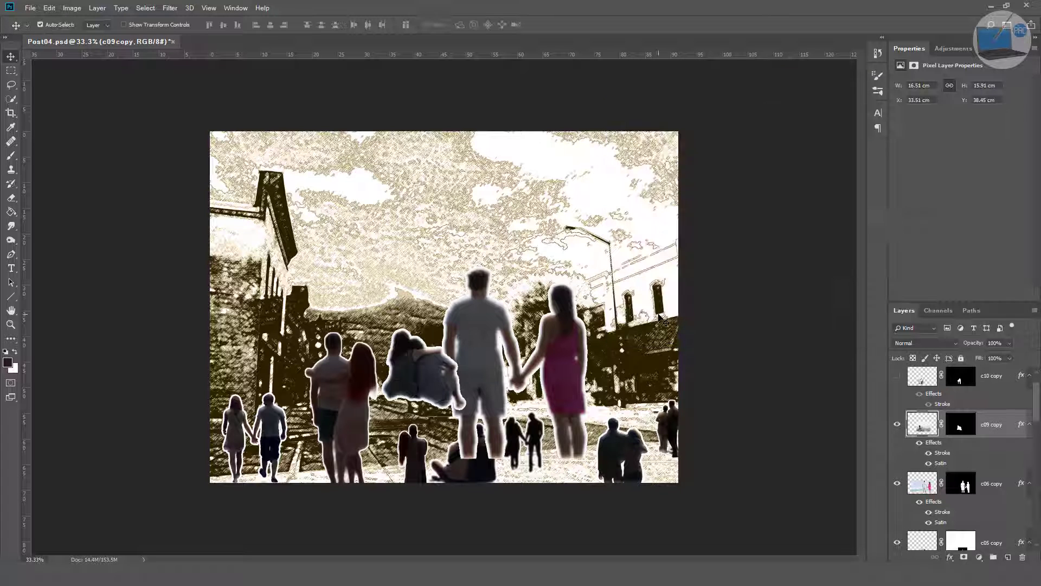
Step: Show the c10 copy couple and give it a dark Satin effect
{"action": "scroll", "coordinate": [966, 455], "scroll_direction": "up", "scroll_amount": 2}
{"action": "left_click", "coordinate": [897, 409]}
{"action": "left_click", "coordinate": [999, 407]}
{"action": "double_click", "coordinate": [1000, 406]}
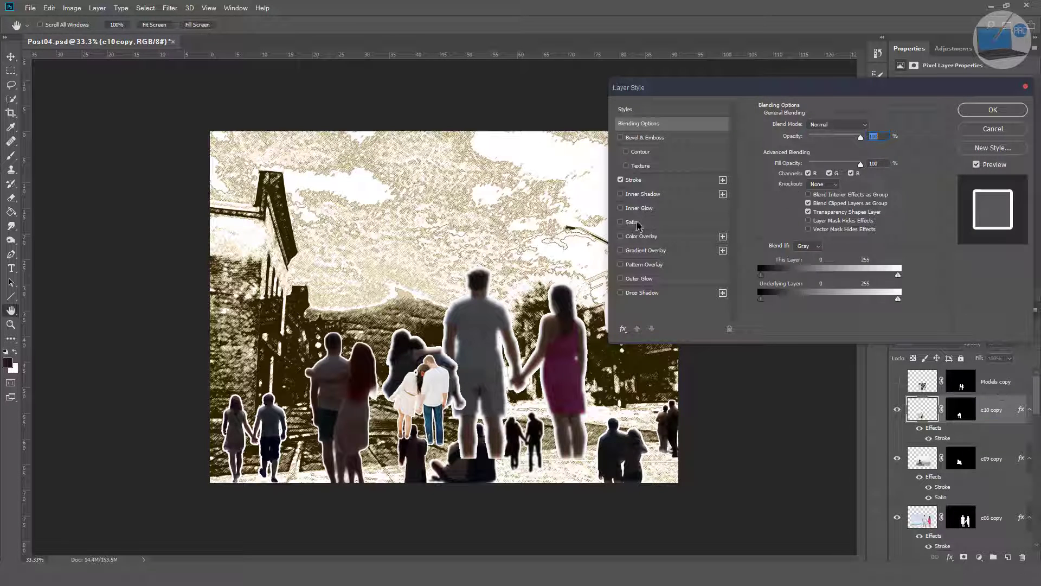
{"action": "left_click", "coordinate": [632, 222]}
{"action": "left_click", "coordinate": [828, 126]}
{"action": "left_click", "coordinate": [828, 161]}
{"action": "key", "text": "Return"}
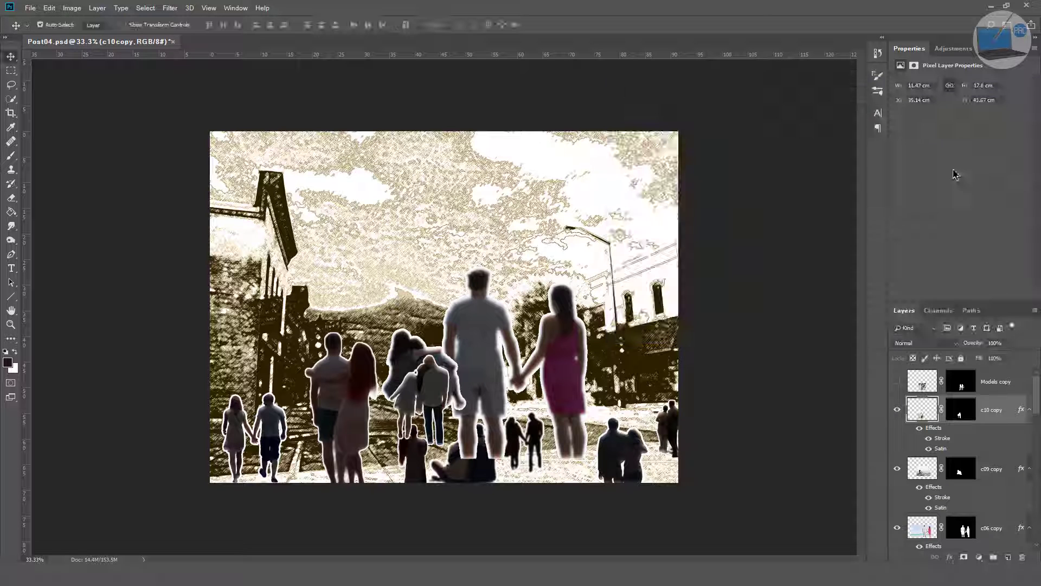
Step: Enlarge the Layers panel list upward and open its options menu
{"action": "left_click", "coordinate": [898, 382]}
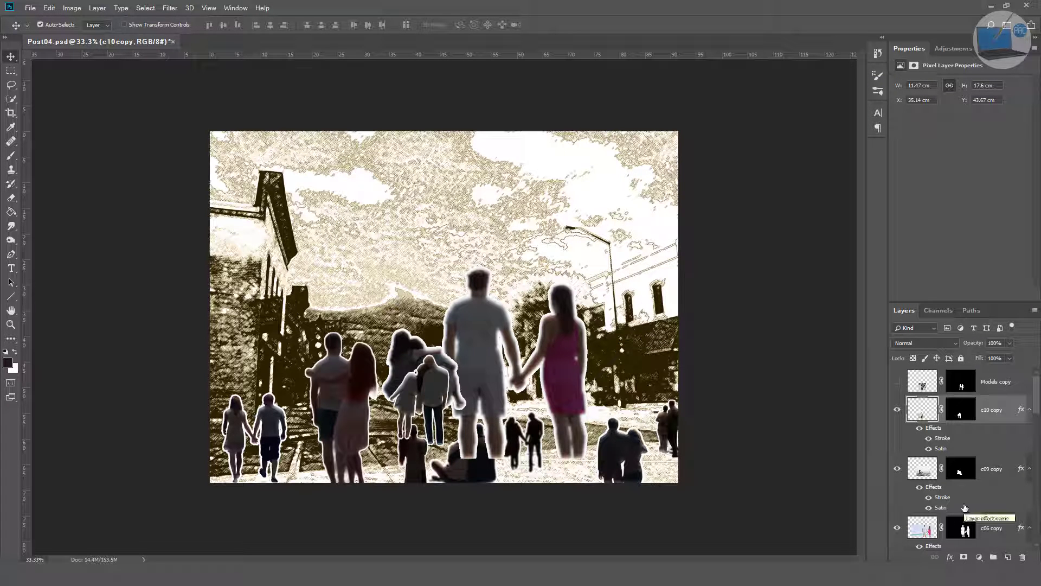
{"action": "left_click_drag", "start_coordinate": [926, 303], "coordinate": [927, 177]}
{"action": "left_click", "coordinate": [1034, 182]}
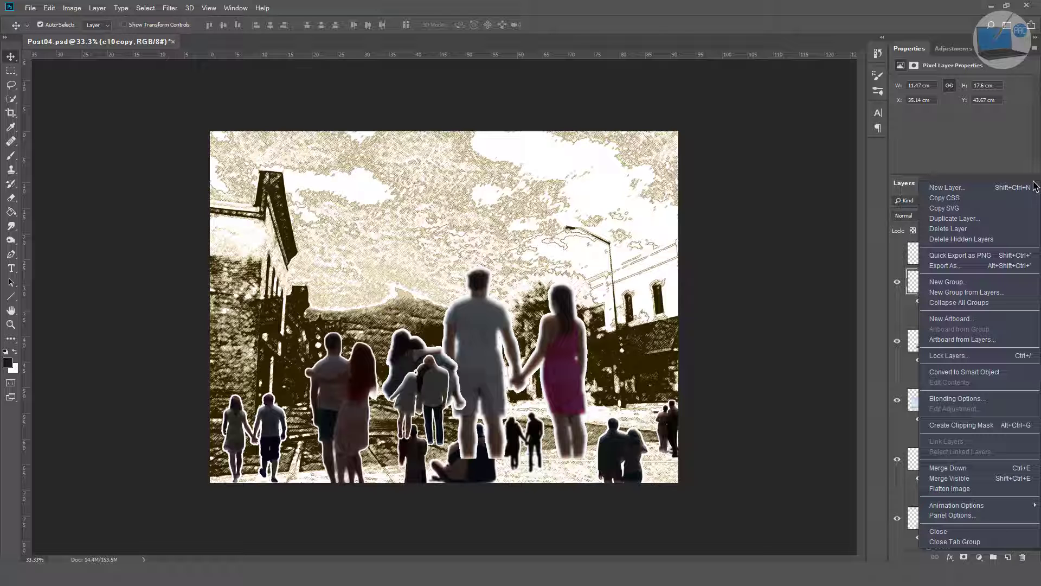
Step: Change the Layers panel thumbnail display setting
{"action": "left_click", "coordinate": [953, 515]}
{"action": "left_click", "coordinate": [442, 146]}
{"action": "left_click", "coordinate": [588, 109]}
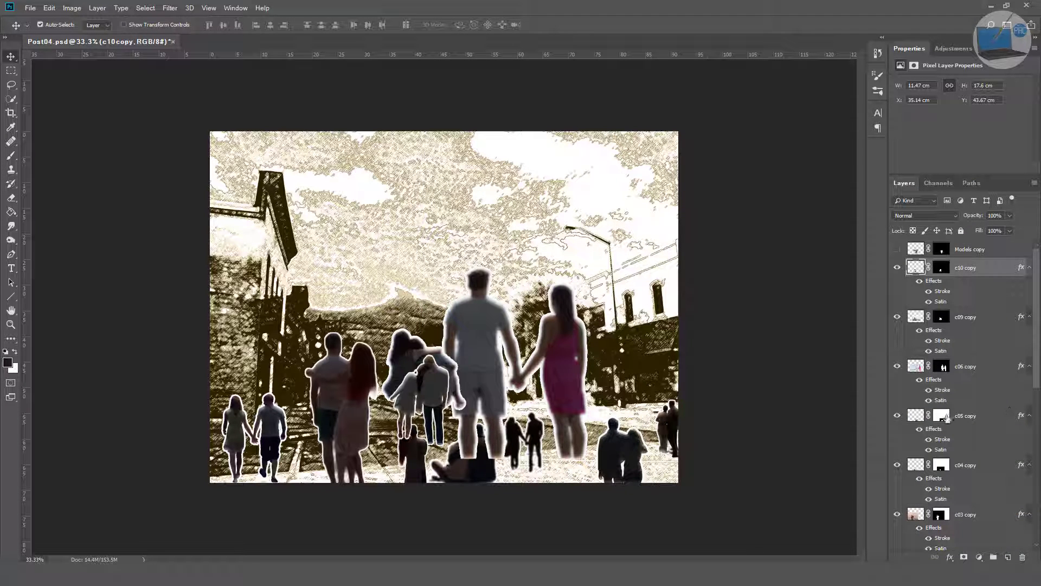
Step: Select layer 07 and move the small walking couple up and right
{"action": "scroll", "coordinate": [935, 236], "scroll_direction": "down", "scroll_amount": 8}
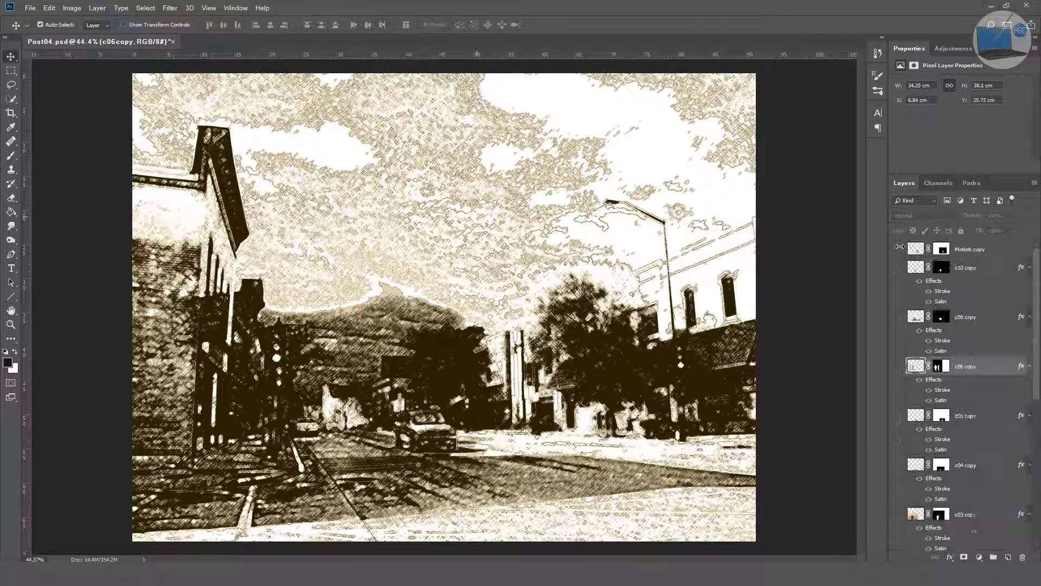
{"action": "scroll", "coordinate": [946, 320], "scroll_direction": "down", "scroll_amount": 5}
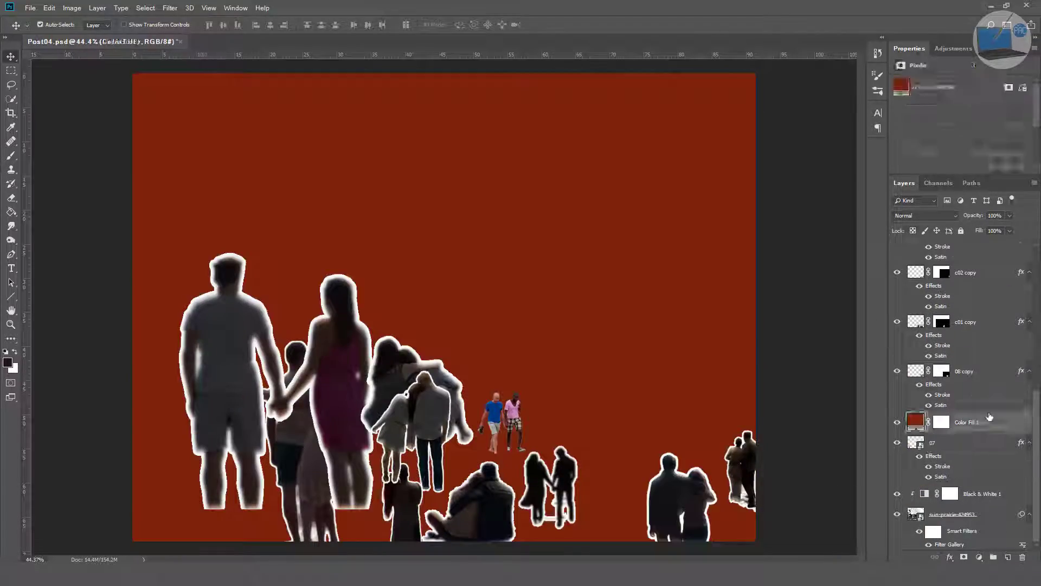
{"action": "left_click", "coordinate": [955, 442]}
{"action": "left_click_drag", "start_coordinate": [545, 477], "coordinate": [562, 434]}
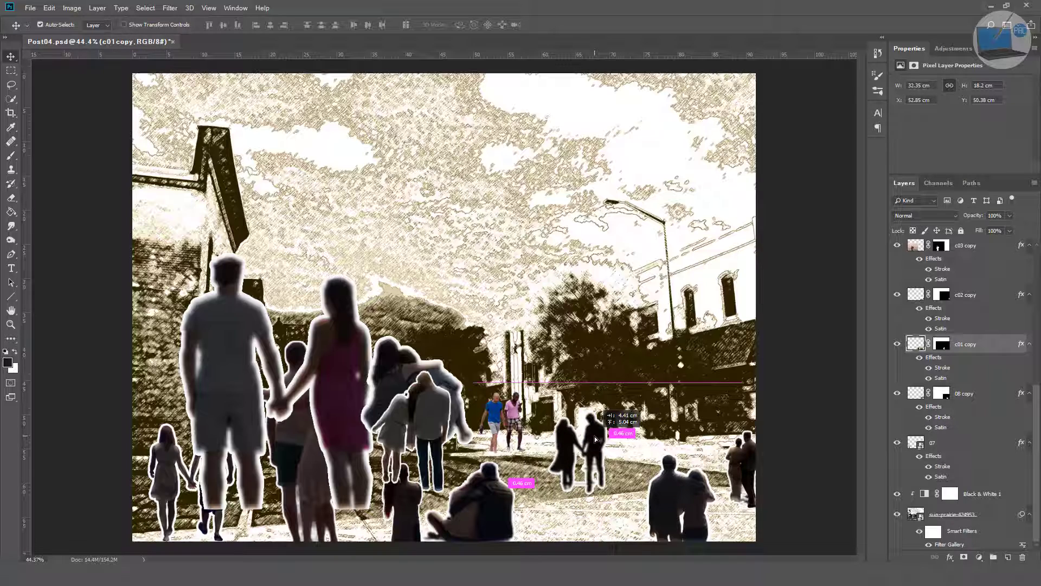
Step: Give the c01 copy and c10 copy layers red colour labels
{"action": "right_click", "coordinate": [976, 342]}
{"action": "left_click", "coordinate": [863, 468]}
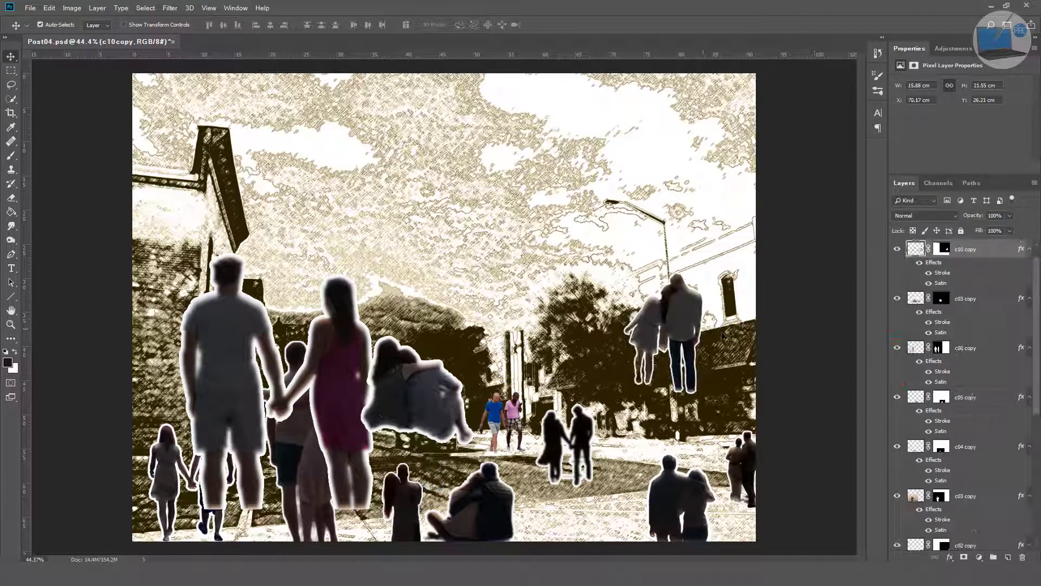
{"action": "right_click", "coordinate": [993, 267]}
{"action": "left_click", "coordinate": [880, 455]}
Step: Scale c10 copy down, move it into the street, and stack it above Models copy
{"action": "key", "text": "ctrl+t"}
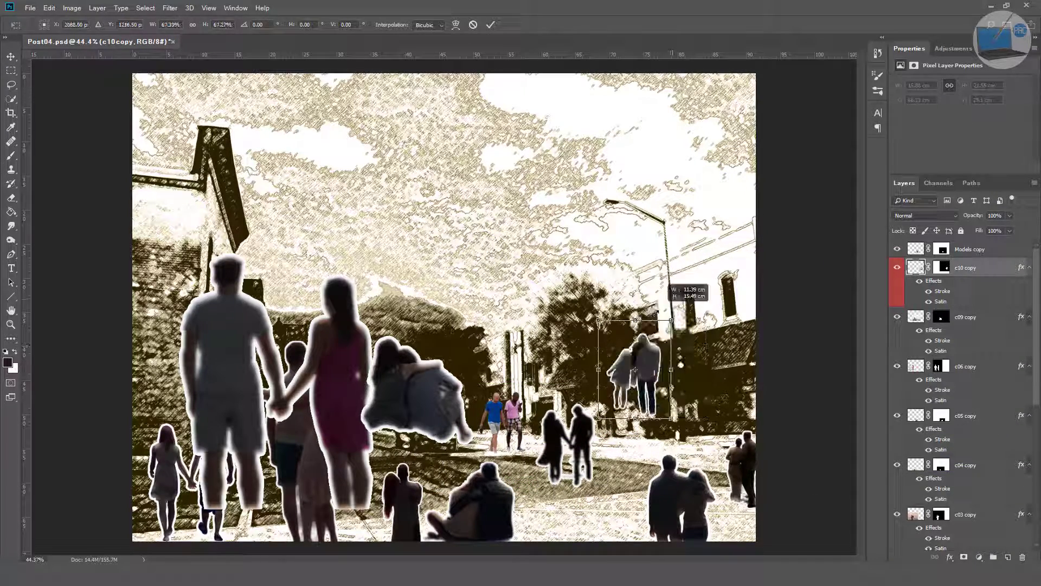
{"action": "left_click_drag", "start_coordinate": [705, 272], "coordinate": [679, 305]}
{"action": "left_click_drag", "start_coordinate": [640, 363], "coordinate": [537, 467]}
{"action": "key", "text": "Return"}
{"action": "left_click_drag", "start_coordinate": [960, 267], "coordinate": [960, 245]}
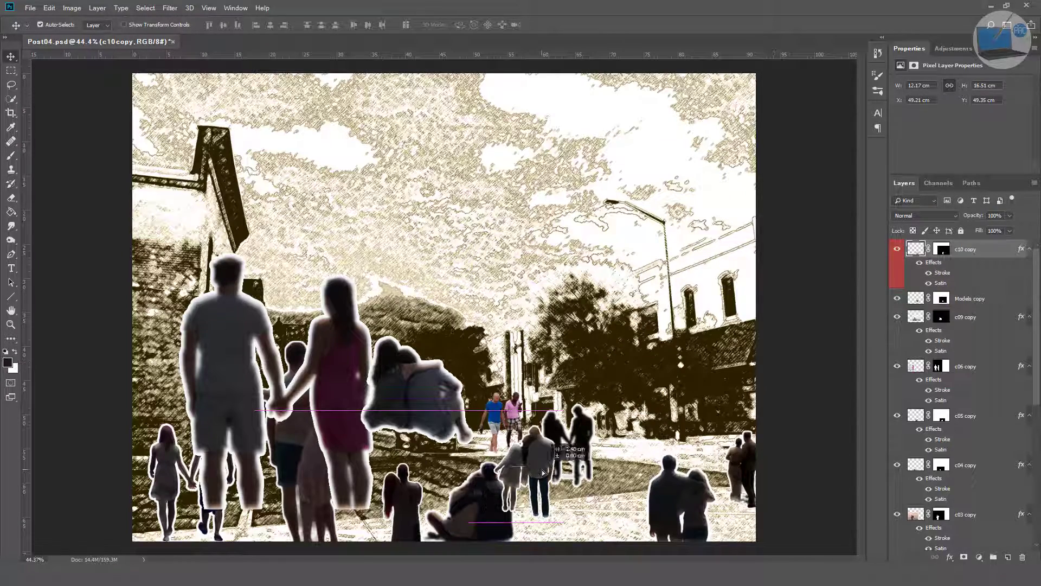
{"action": "double_click", "coordinate": [940, 283]}
{"action": "left_click", "coordinate": [988, 107]}
Step: Rearrange several couple cutouts across the street and commit the flipped 07 couple
{"action": "left_click", "coordinate": [965, 366]}
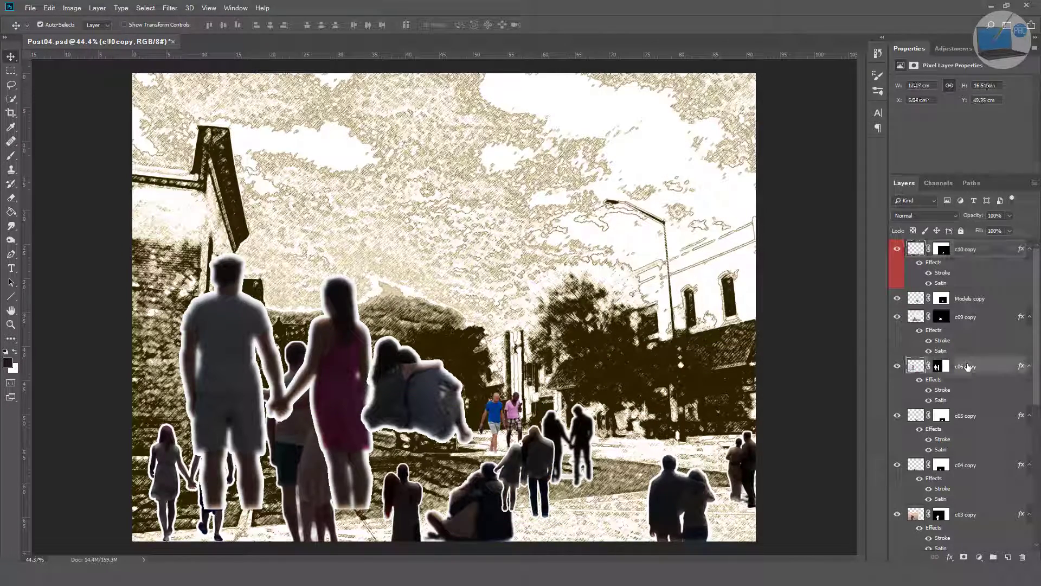
{"action": "mouse_move", "coordinate": [349, 337]}
{"action": "left_mouse_down"}
{"action": "mouse_move", "coordinate": [263, 185]}
{"action": "mouse_move", "coordinate": [284, 146]}
{"action": "left_mouse_up"}
{"action": "left_click_drag", "start_coordinate": [304, 412], "coordinate": [656, 401]}
{"action": "left_click_drag", "start_coordinate": [195, 477], "coordinate": [667, 266]}
{"action": "left_click_drag", "start_coordinate": [401, 504], "coordinate": [190, 423]}
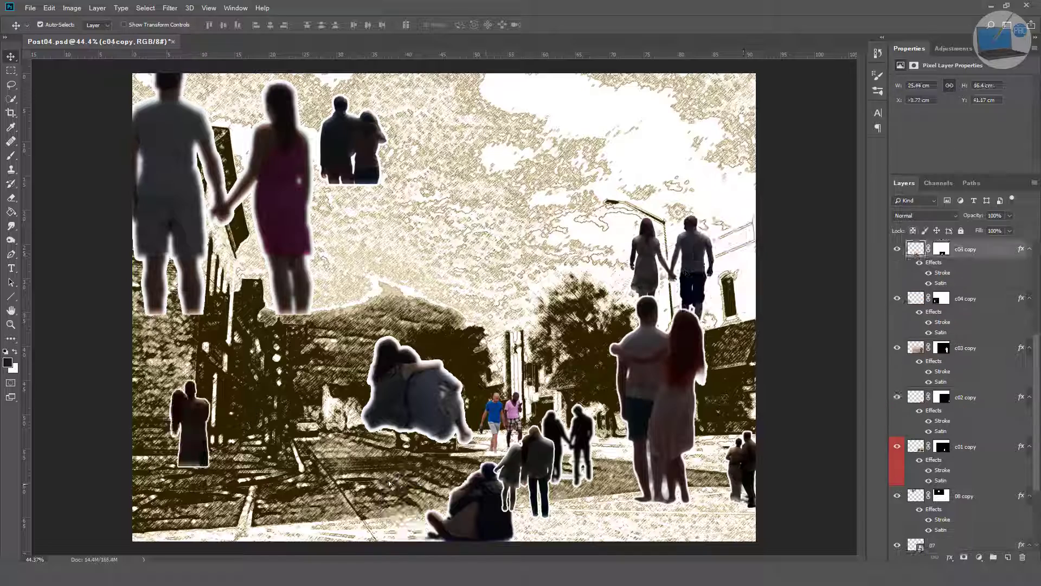
{"action": "left_click_drag", "start_coordinate": [472, 504], "coordinate": [260, 493]}
{"action": "mouse_move", "coordinate": [542, 473]}
{"action": "left_mouse_down"}
{"action": "mouse_move", "coordinate": [623, 491]}
{"action": "mouse_move", "coordinate": [699, 491]}
{"action": "left_mouse_up"}
{"action": "left_click_drag", "start_coordinate": [412, 391], "coordinate": [282, 385]}
{"action": "mouse_move", "coordinate": [667, 255]}
{"action": "left_mouse_down"}
{"action": "mouse_move", "coordinate": [453, 312]}
{"action": "mouse_move", "coordinate": [462, 409]}
{"action": "left_mouse_up"}
{"action": "key", "text": "ctrl+t"}
{"action": "key", "text": "Return"}
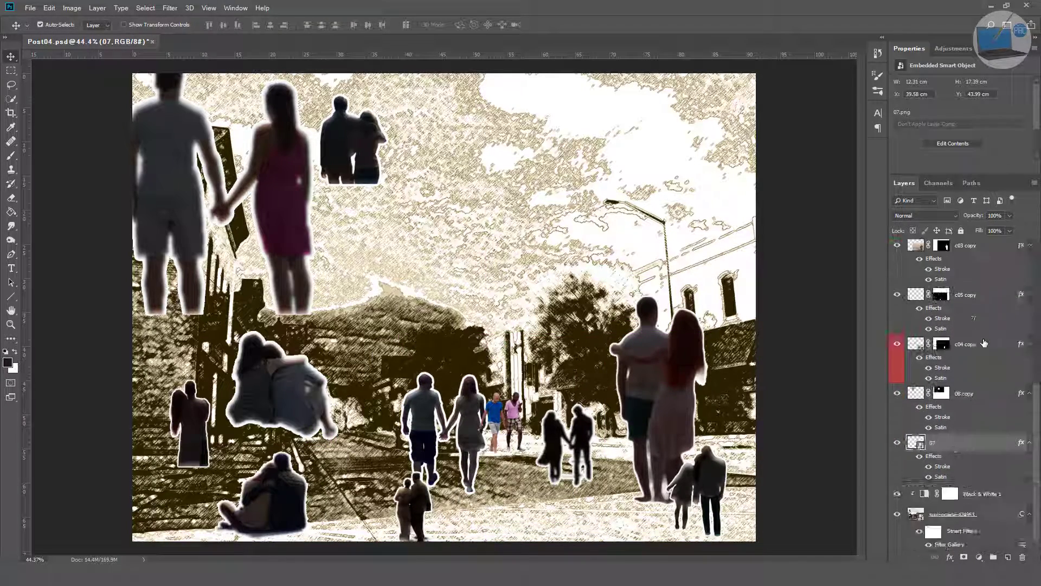
Step: Move the bottom-right couple up to the top right and shift the large couple down-left
{"action": "scroll", "coordinate": [944, 477], "scroll_direction": "down", "scroll_amount": 2}
{"action": "left_click", "coordinate": [699, 488]}
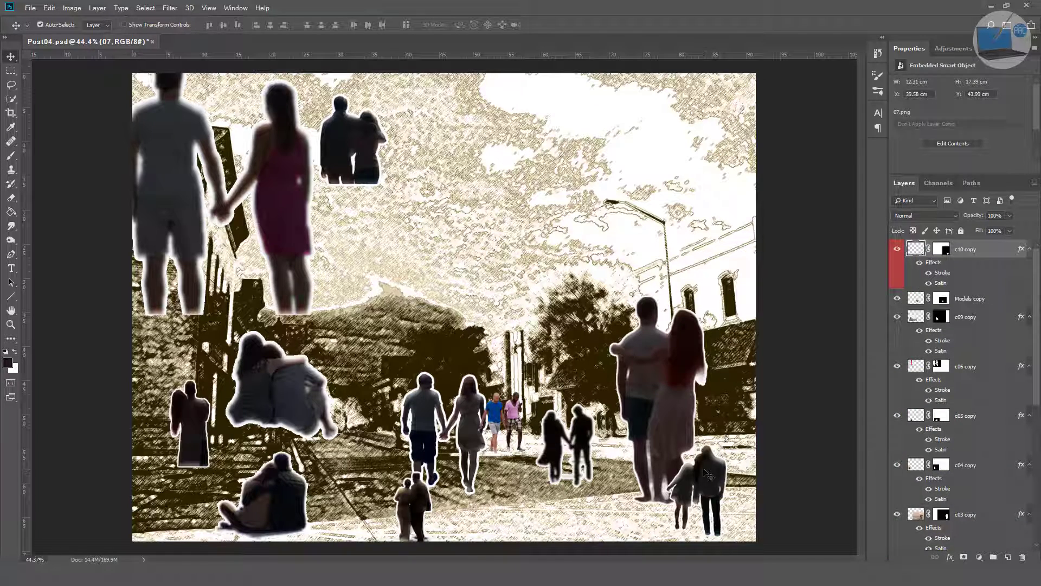
{"action": "left_click_drag", "start_coordinate": [700, 488], "coordinate": [732, 320]}
{"action": "left_click_drag", "start_coordinate": [698, 393], "coordinate": [678, 423]}
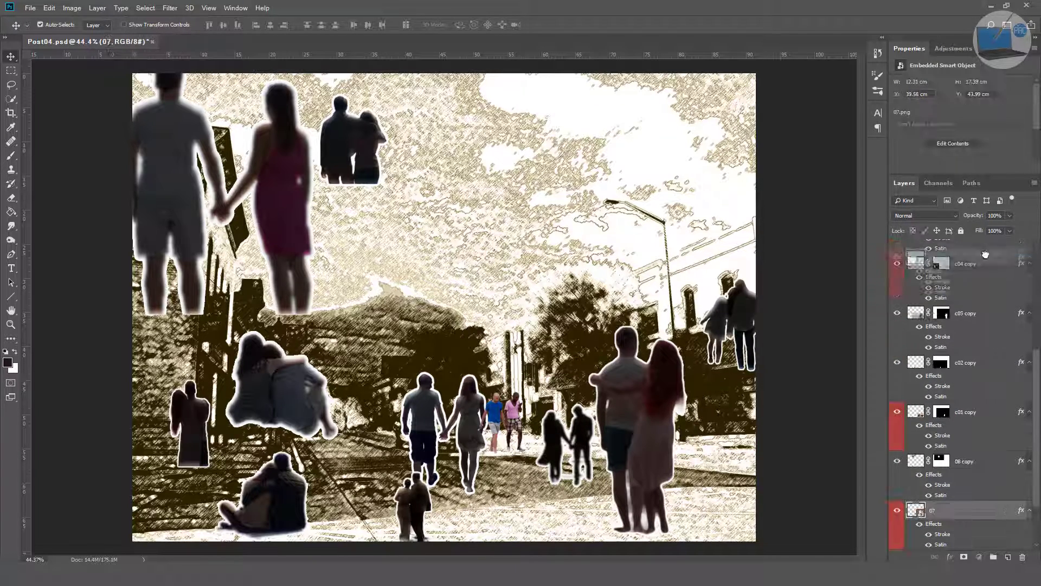
Step: Give the c03 copy layer a red label and move the large couple into the centre
{"action": "right_click", "coordinate": [986, 515]}
{"action": "left_click", "coordinate": [915, 419]}
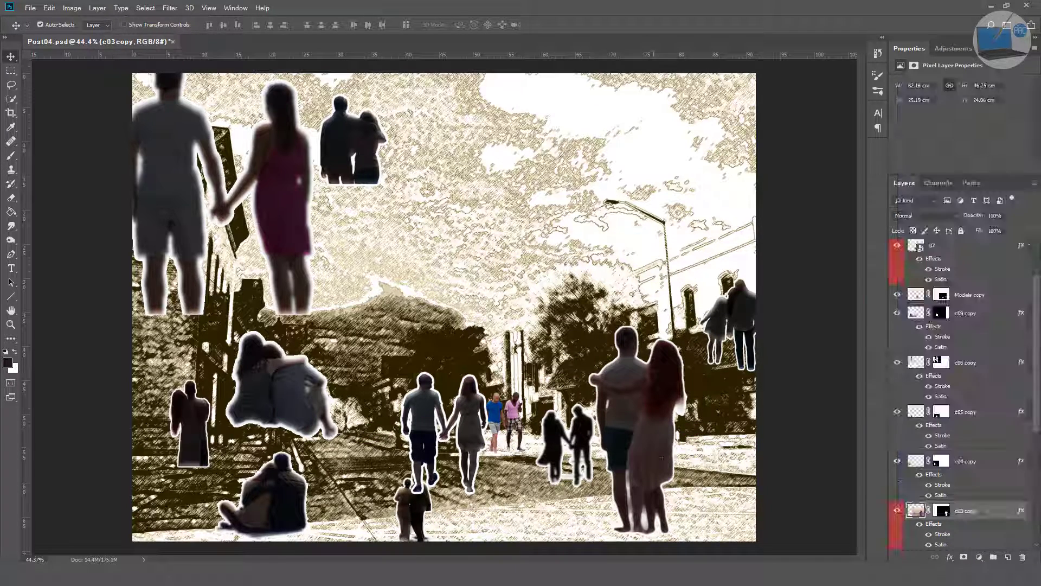
{"action": "mouse_move", "coordinate": [642, 390]}
{"action": "left_mouse_down"}
{"action": "mouse_move", "coordinate": [550, 391]}
{"action": "mouse_move", "coordinate": [680, 418]}
{"action": "left_mouse_up"}
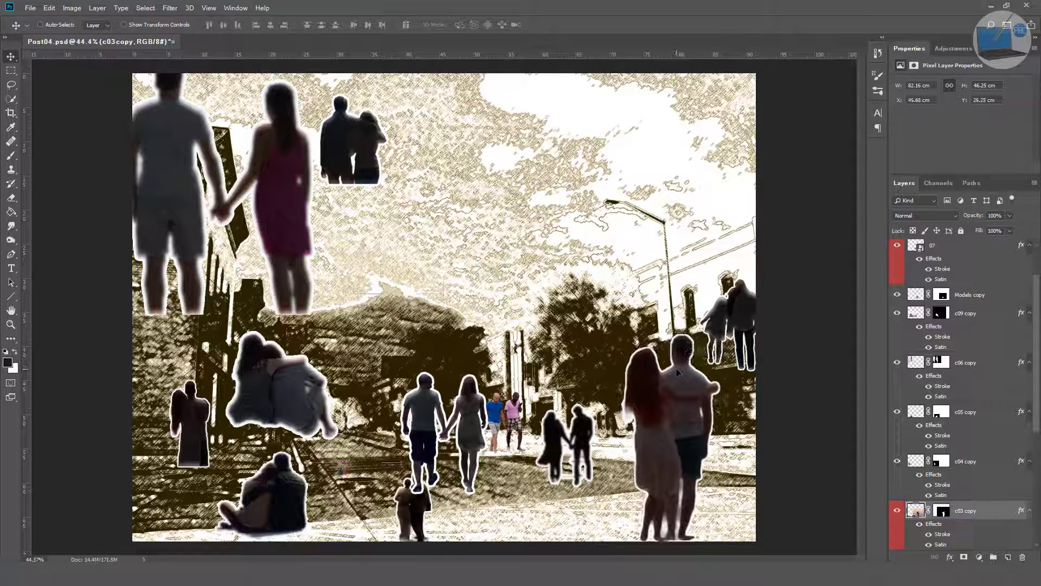
Step: Tag the c02 copy and c01 copy layers with a red colour label
{"action": "scroll", "coordinate": [1009, 445], "scroll_direction": "down", "scroll_amount": 2}
{"action": "right_click", "coordinate": [985, 460]}
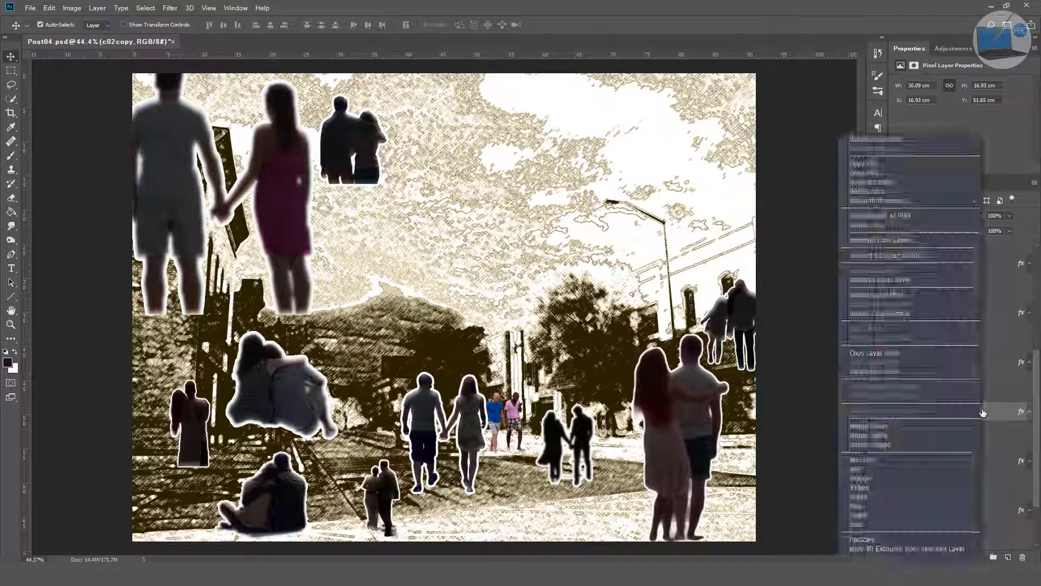
{"action": "left_click", "coordinate": [916, 418]}
Step: Flip the seated couple, move it to the left and scale it up about 2.4 times
{"action": "key", "text": "ctrl+t"}
{"action": "right_click", "coordinate": [383, 326]}
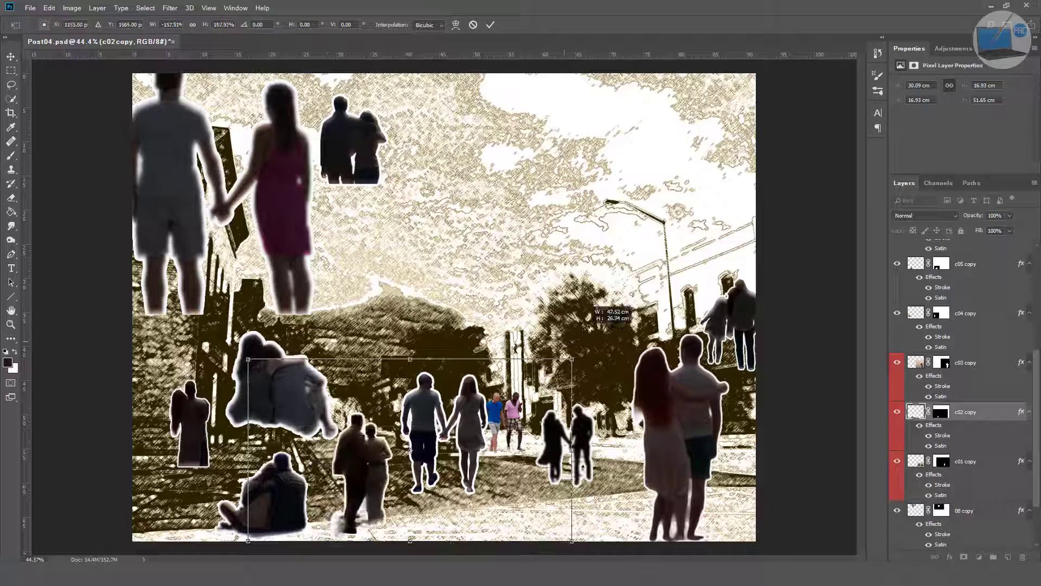
{"action": "left_click_drag", "start_coordinate": [328, 490], "coordinate": [74, 508]}
{"action": "left_click_drag", "start_coordinate": [199, 444], "coordinate": [485, 284]}
{"action": "key", "text": "Return"}
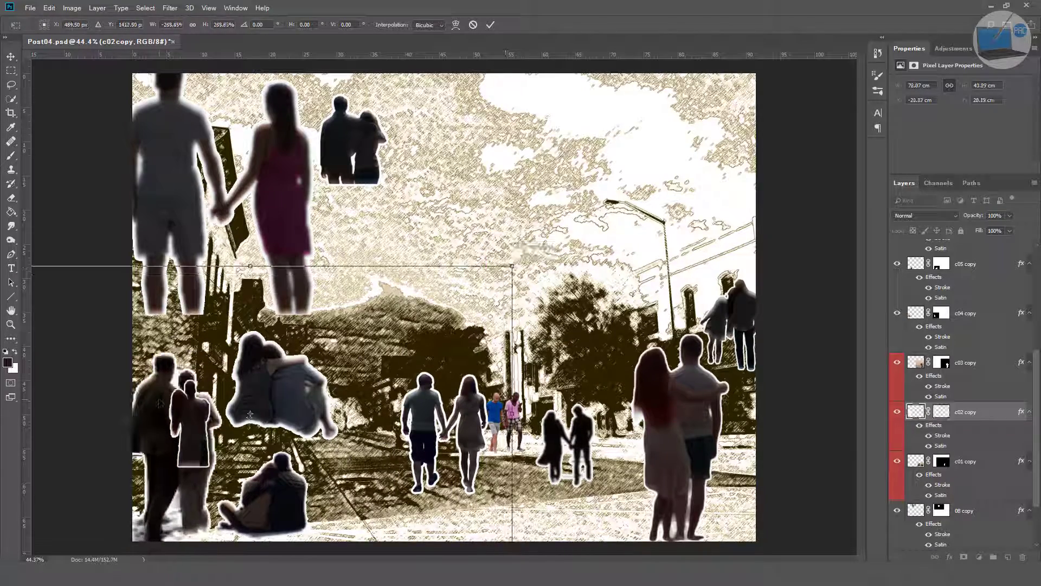
Step: Raise the right-side couple about 95 px, put the hand-holding couple lower centre, and send layer 07 below Models copy
{"action": "left_click_drag", "start_coordinate": [741, 318], "coordinate": [738, 265]}
{"action": "left_click_drag", "start_coordinate": [190, 119], "coordinate": [364, 345]}
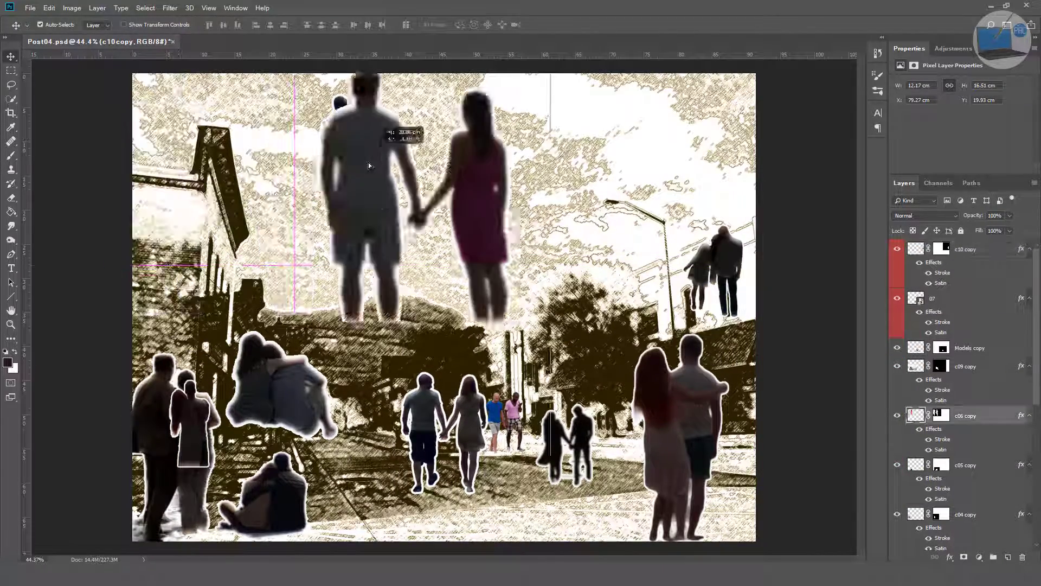
{"action": "key", "text": "ctrl+bracketleft"}
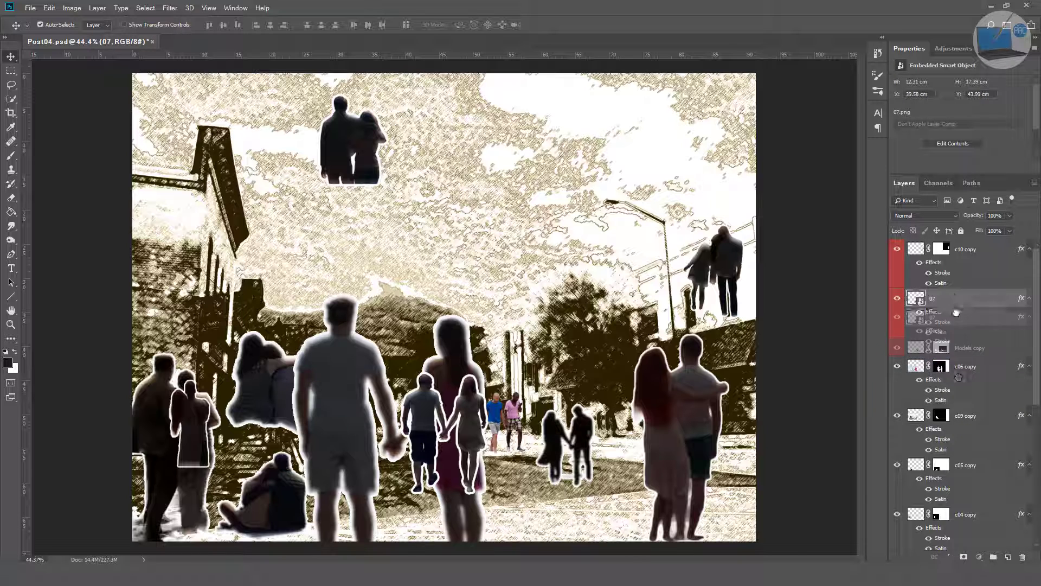
{"action": "key", "text": "alt+bracketleft"}
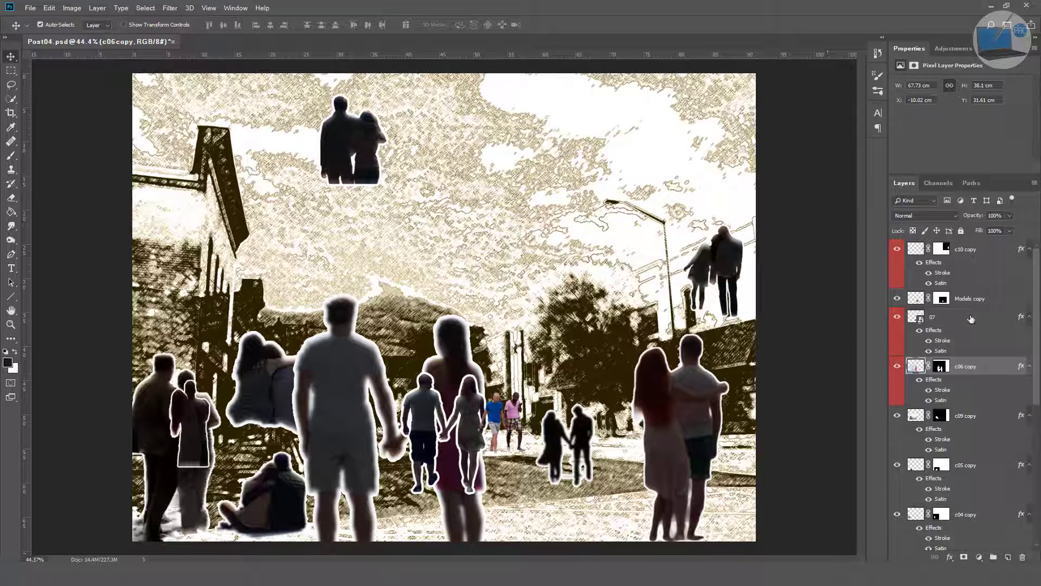
Step: Flip the small couple horizontally and move it up and to the right
{"action": "left_click", "coordinate": [970, 319]}
{"action": "key", "text": "ctrl+t"}
{"action": "right_click", "coordinate": [593, 308]}
{"action": "left_click", "coordinate": [608, 441]}
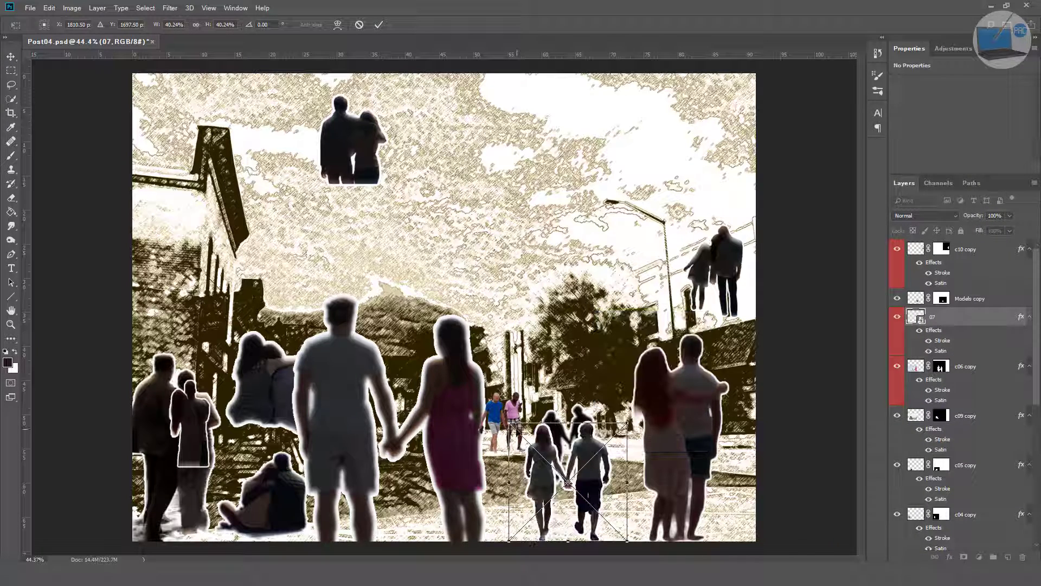
{"action": "left_click_drag", "start_coordinate": [568, 481], "coordinate": [613, 415]}
{"action": "key", "text": "Return"}
Step: Bring the c01 copy layer up one level and nudge the central couple slightly
{"action": "left_click", "coordinate": [971, 511]}
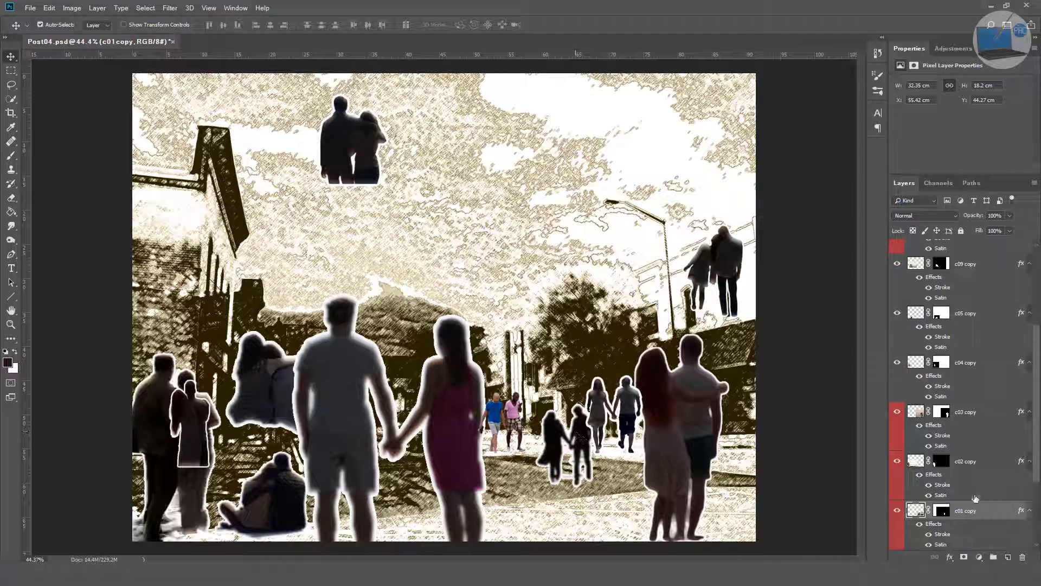
{"action": "key", "text": "ctrl+bracketright"}
{"action": "key", "text": "ctrl+bracketright"}
{"action": "key", "text": "ctrl+bracketright"}
{"action": "key", "text": "ctrl+bracketright"}
{"action": "key", "text": "ctrl+bracketright"}
{"action": "key", "text": "ctrl+bracketright"}
{"action": "key", "text": "ctrl+bracketright"}
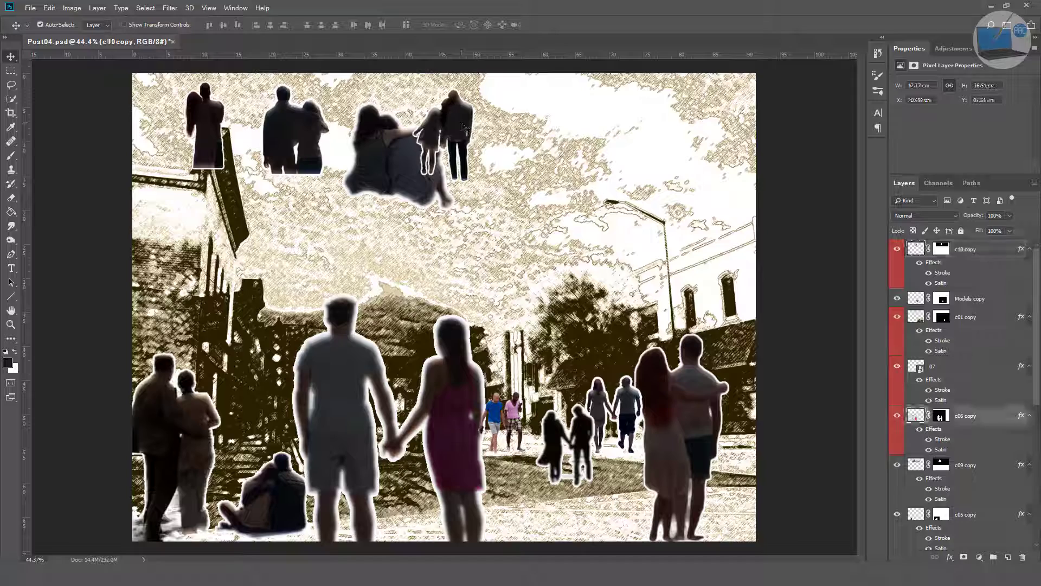
{"action": "left_click_drag", "start_coordinate": [347, 379], "coordinate": [336, 382]}
Step: Transform the c02 copy couple on the left and move it fully onto the canvas
{"action": "key", "text": "ctrl+t"}
{"action": "right_click", "coordinate": [179, 267]}
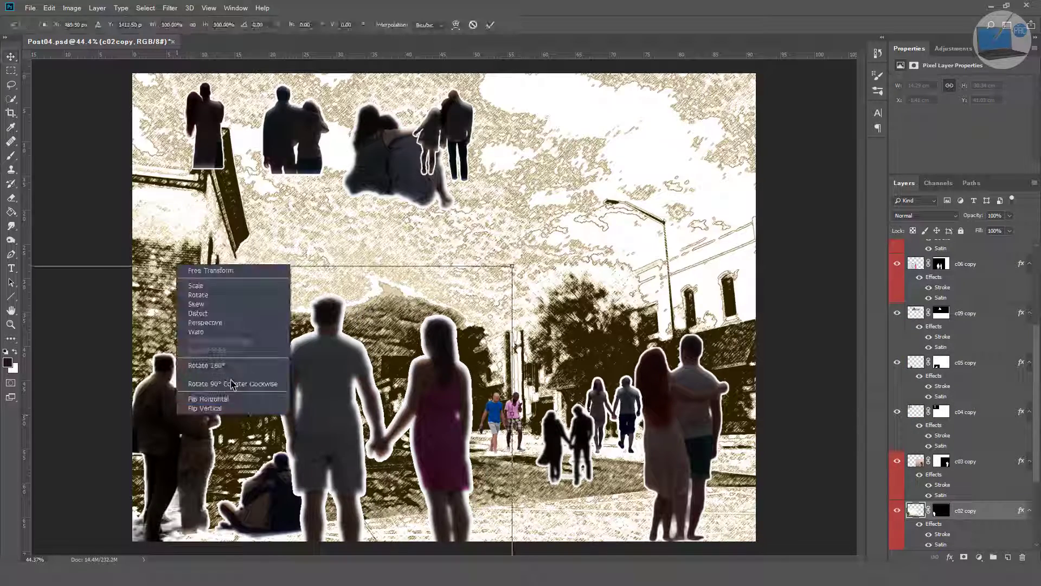
{"action": "left_click", "coordinate": [231, 384]}
{"action": "mouse_move", "coordinate": [179, 461]}
{"action": "left_mouse_down"}
{"action": "mouse_move", "coordinate": [134, 471]}
{"action": "mouse_move", "coordinate": [165, 472]}
{"action": "left_mouse_up"}
Step: Move the top-centre couple to the bottom centre and fine-tune the hand-holding and right couples
{"action": "left_click_drag", "start_coordinate": [293, 121], "coordinate": [518, 493]}
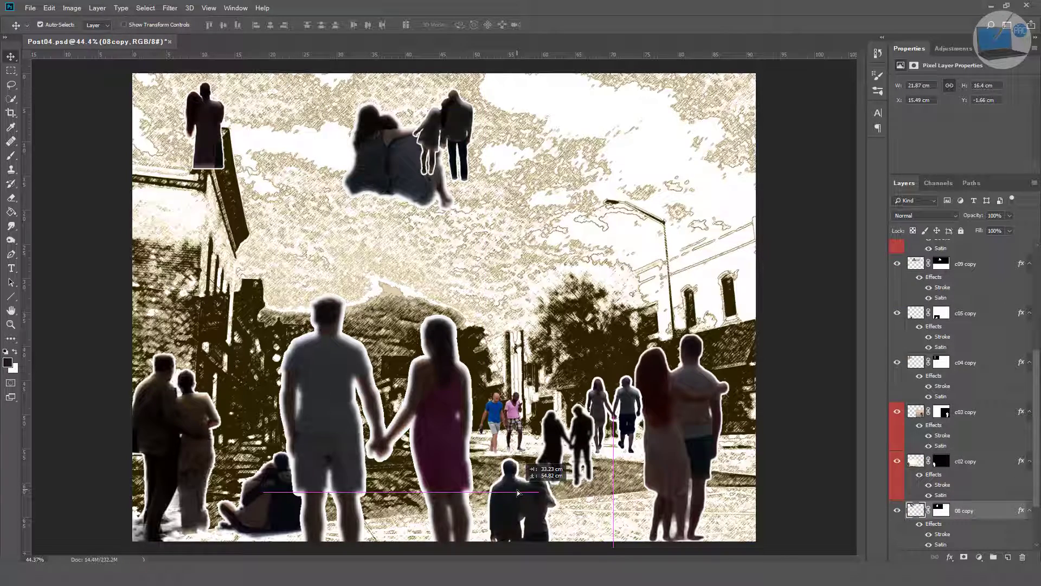
{"action": "left_click_drag", "start_coordinate": [379, 428], "coordinate": [369, 423]}
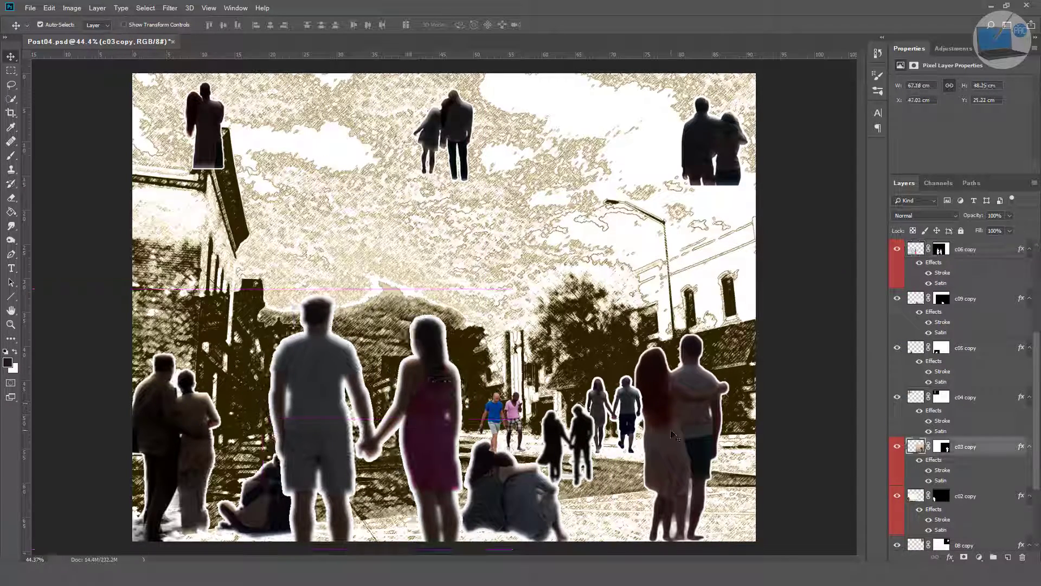
{"action": "left_click_drag", "start_coordinate": [672, 434], "coordinate": [697, 434]}
Step: Hide the c09 copy, c05 copy and floating top couple layers, then select c02 copy
{"action": "left_click", "coordinate": [897, 299]}
{"action": "scroll", "coordinate": [955, 380], "scroll_direction": "up", "scroll_amount": 3}
{"action": "left_click", "coordinate": [897, 514]}
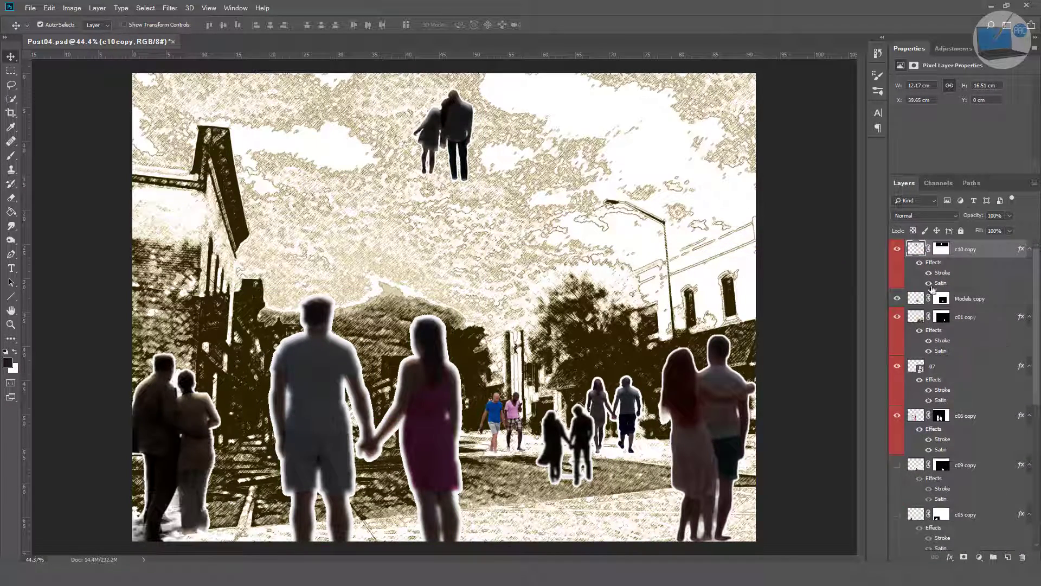
{"action": "left_click", "coordinate": [897, 249]}
{"action": "scroll", "coordinate": [954, 379], "scroll_direction": "down", "scroll_amount": 3}
{"action": "left_click", "coordinate": [970, 419]}
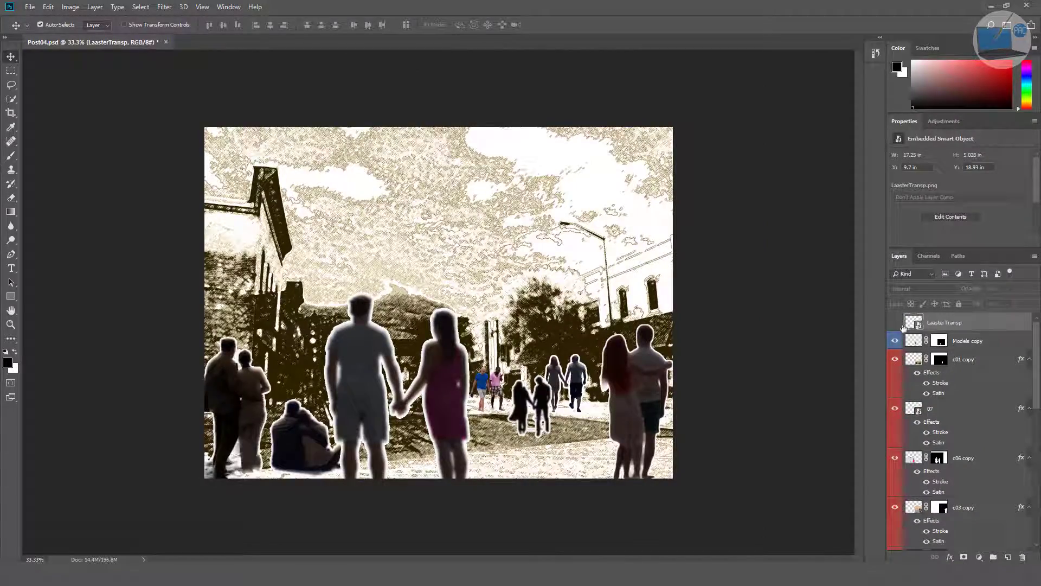
Step: Show the LaasterTransp watermark and brush a blue hand-lettered signature beside the right couple's feet
{"action": "left_click", "coordinate": [895, 324]}
{"action": "scroll", "coordinate": [654, 476], "scroll_direction": "up", "scroll_amount": 5}
{"action": "key", "text": "b"}
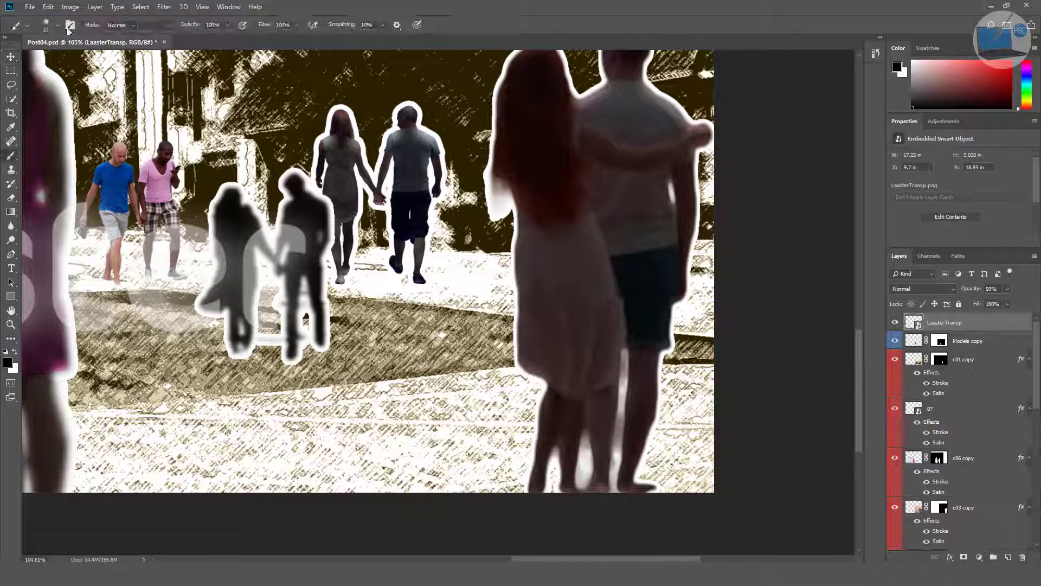
{"action": "left_click", "coordinate": [57, 25]}
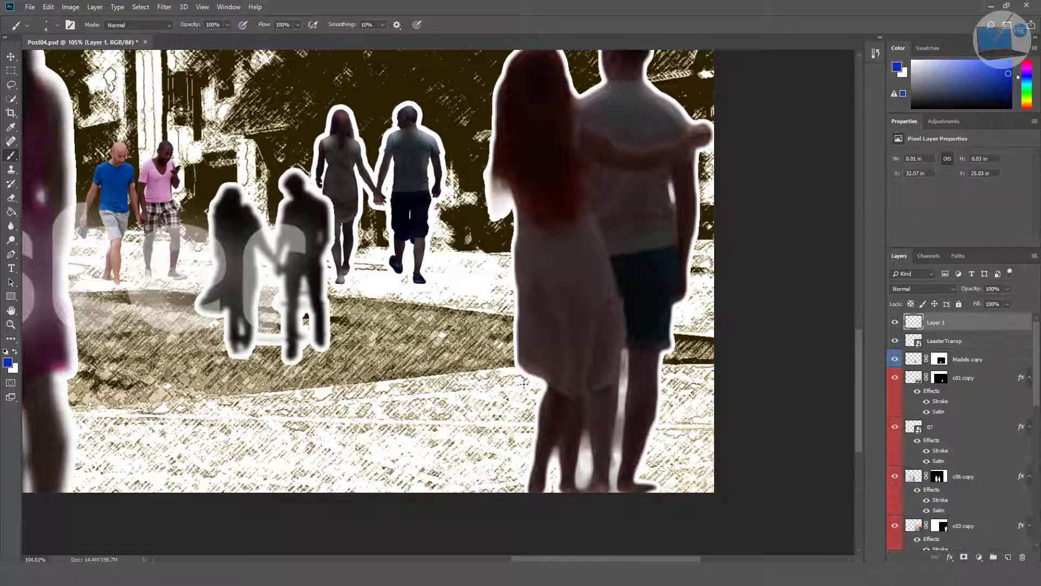
{"action": "mouse_move", "coordinate": [509, 402]}
{"action": "left_mouse_down"}
{"action": "mouse_move", "coordinate": [534, 431]}
{"action": "mouse_move", "coordinate": [559, 396]}
{"action": "mouse_move", "coordinate": [586, 410]}
{"action": "left_mouse_up"}
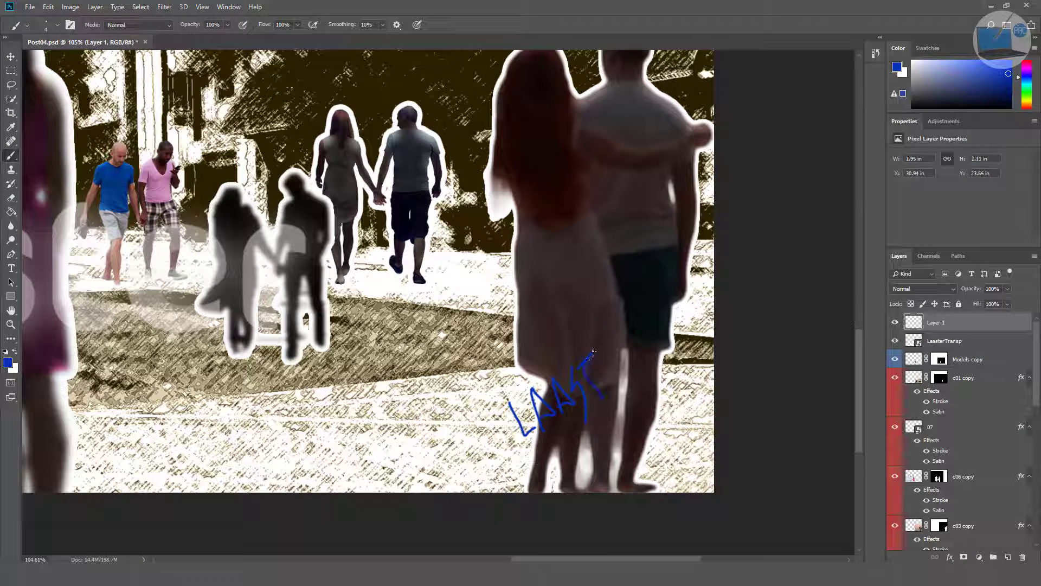
{"action": "left_click_drag", "start_coordinate": [625, 371], "coordinate": [650, 350]}
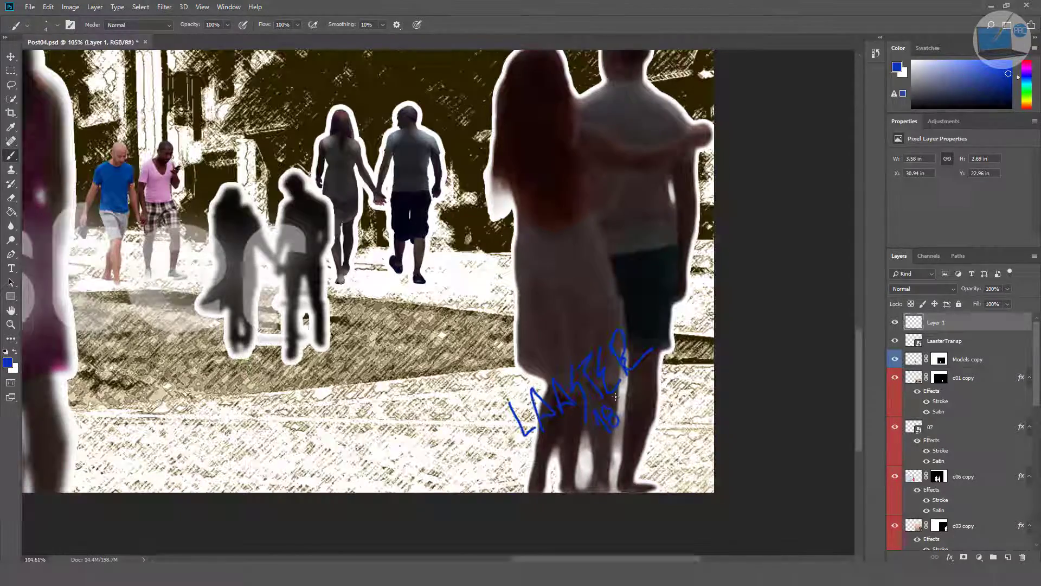